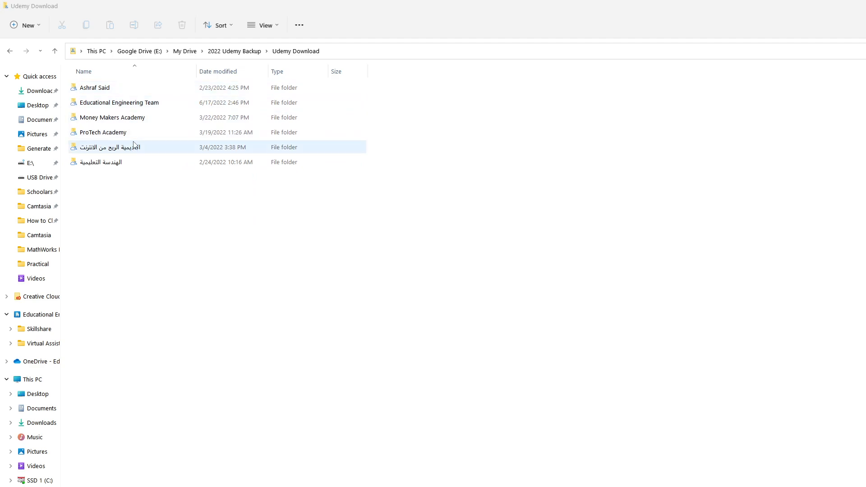
- Open the "Educational Engineering Team" folder in Udemy Download and narrow the YouTube Studio window so the course list is uncovered
left_click(155, 104)
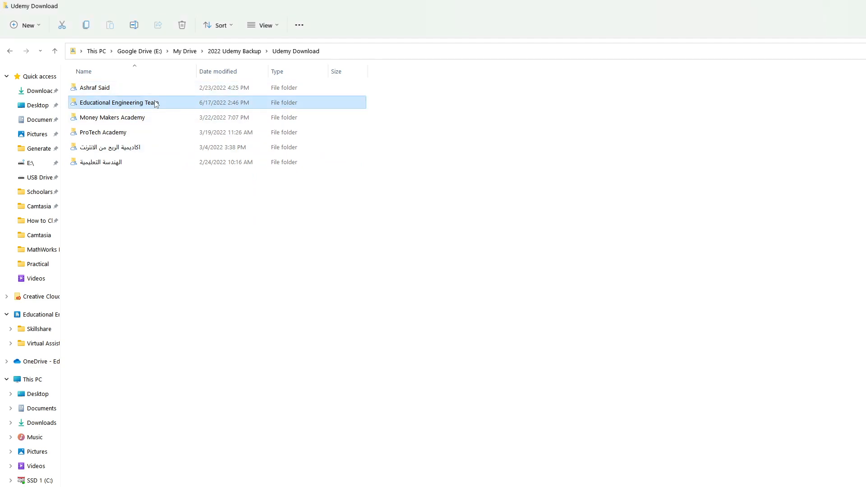
double_click(171, 102)
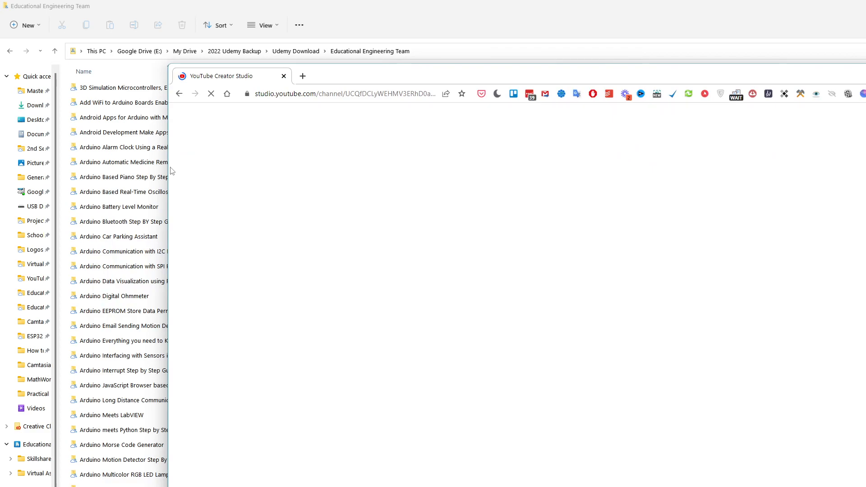
left_click_drag(168, 171, 542, 173)
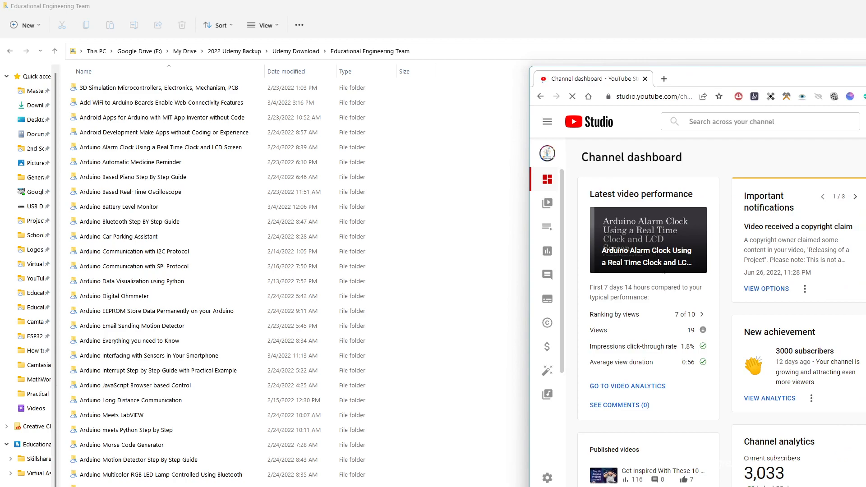
- Look through the channel's videos in YouTube Studio for the latest published course and locate its folder in the course list
left_click(546, 207)
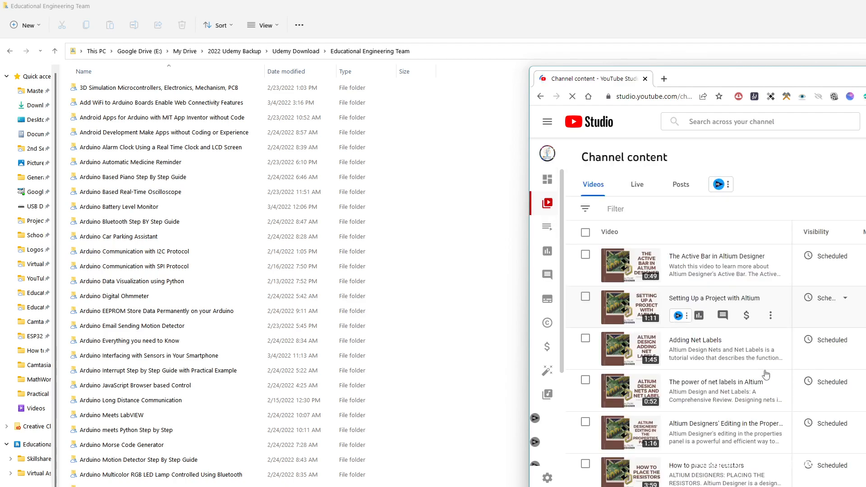
scroll(803, 372, "down", 5)
scroll(803, 372, "down", 5)
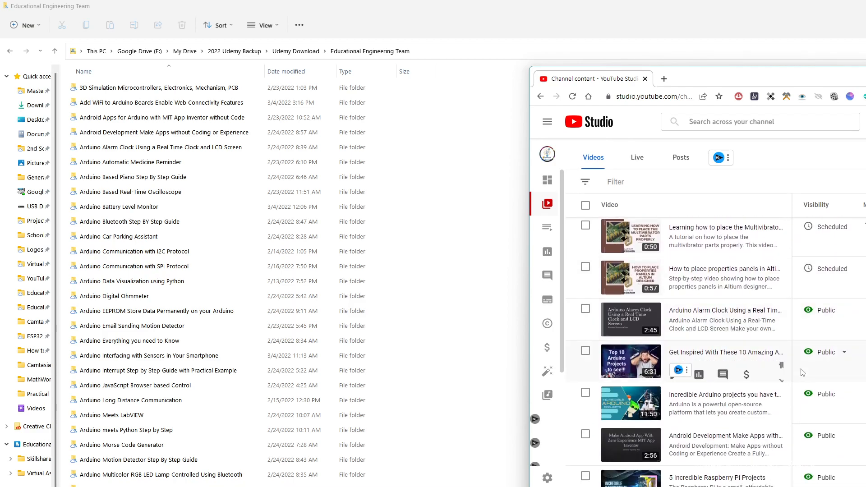
left_click(130, 151)
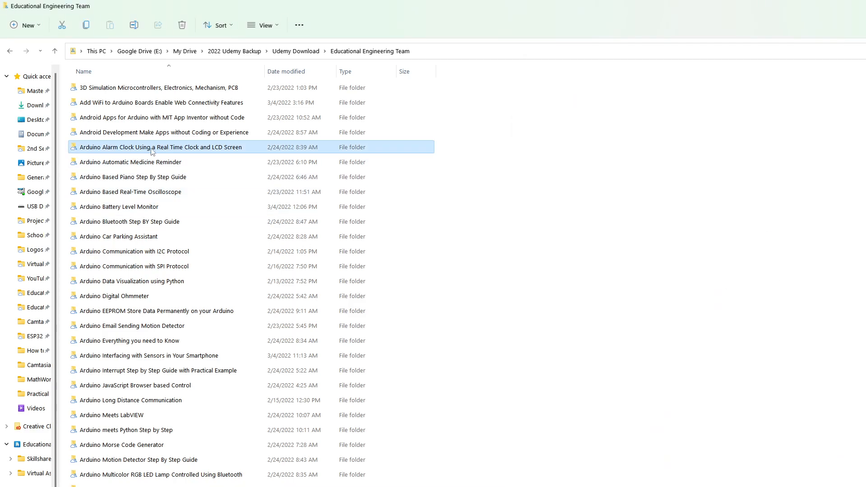
- Copy the name of the "Arduino Automatic Medicine Reminder" folder and open that folder
left_click(145, 165)
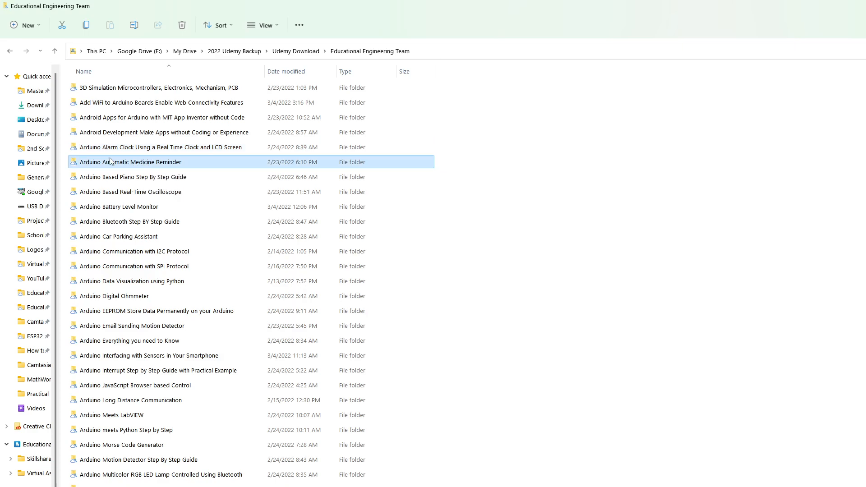
left_click(141, 164)
right_click(140, 165)
left_click(187, 191)
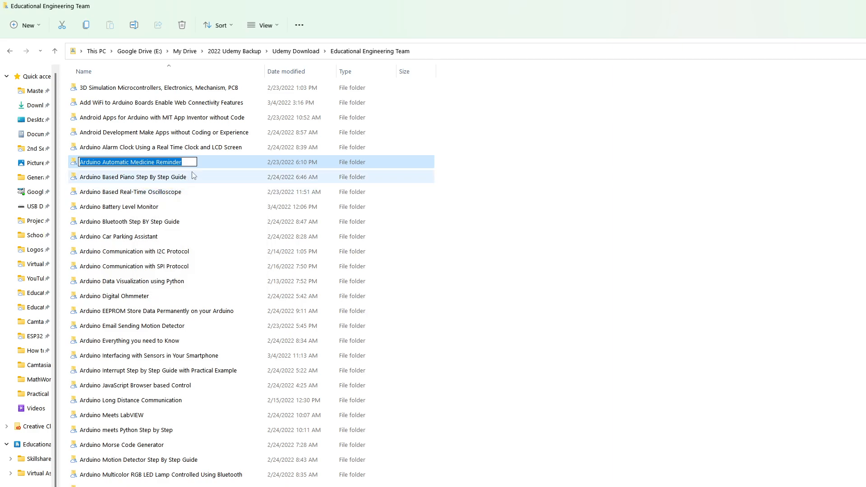
left_click(209, 166)
double_click(210, 165)
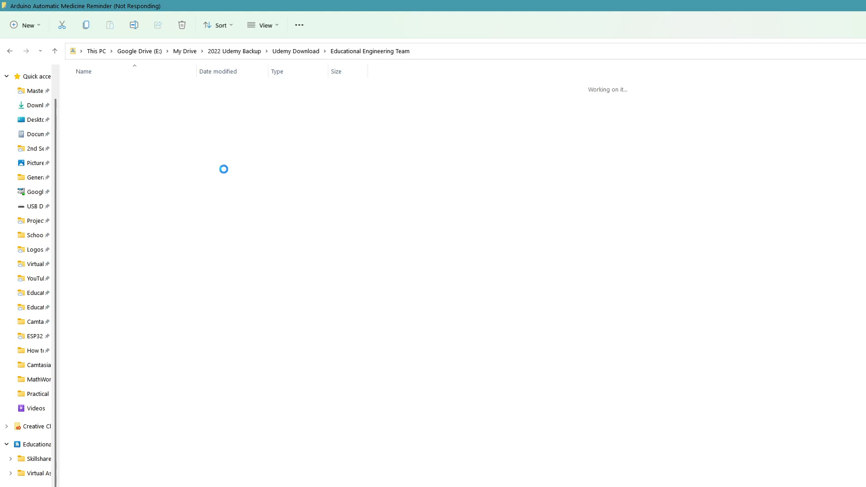
- Arrange the PromoRepublic calendar window above the YouTube Studio window showing its Upload videos dialog
left_click_drag(451, 92, 717, 129)
left_click_drag(381, 125, 656, 54)
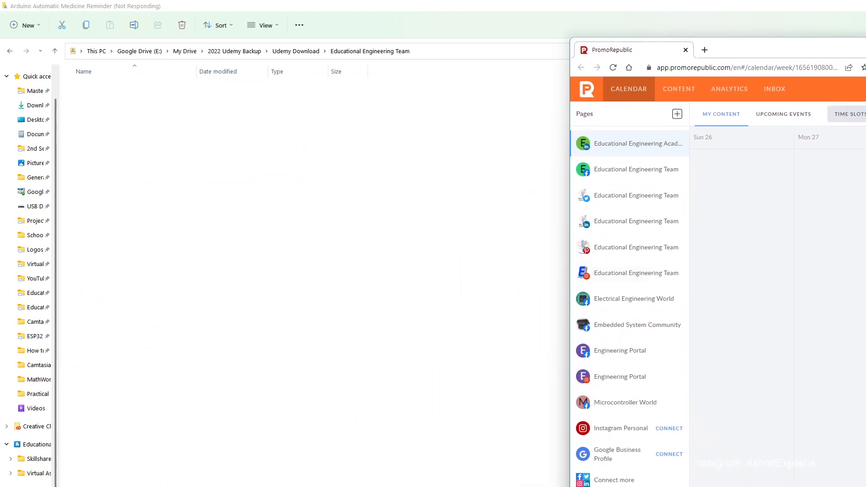
left_click_drag(692, 80, 752, 268)
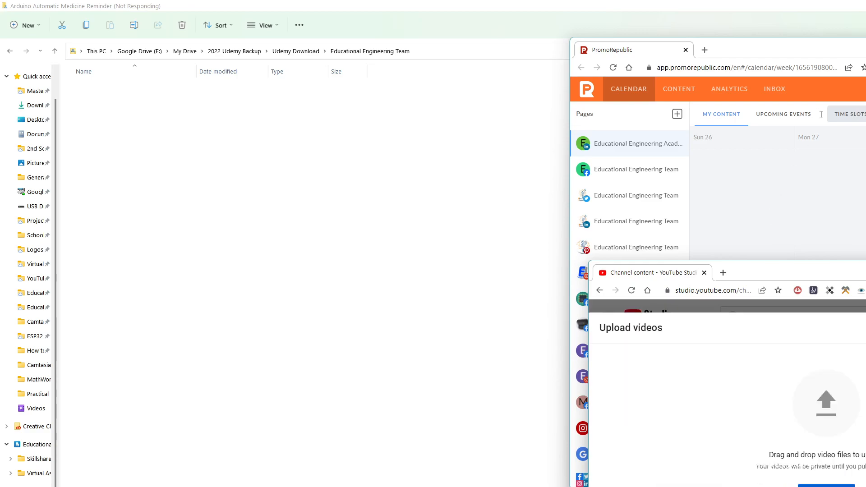
- Start a new PromoRepublic post for all EduEngTeam pages except the Educational Engineering Academy LinkedIn page
left_click_drag(865, 51, 720, 98)
left_click(834, 224)
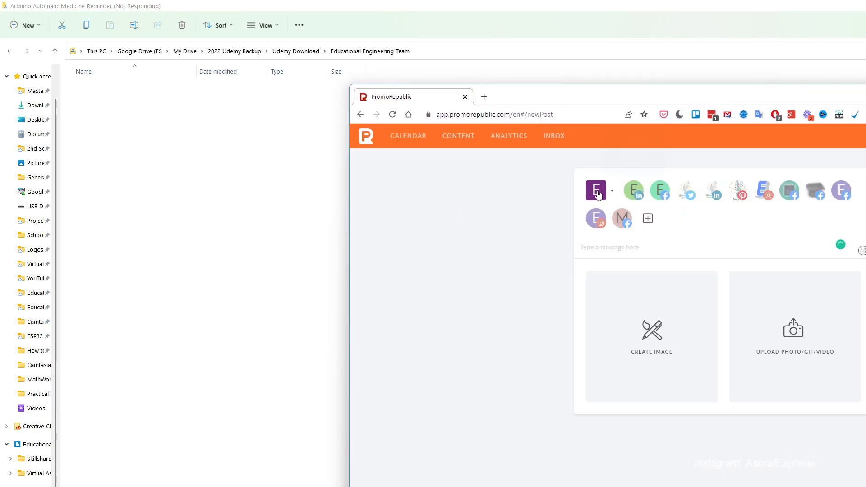
left_click(597, 191)
scroll(641, 324, "down", 8)
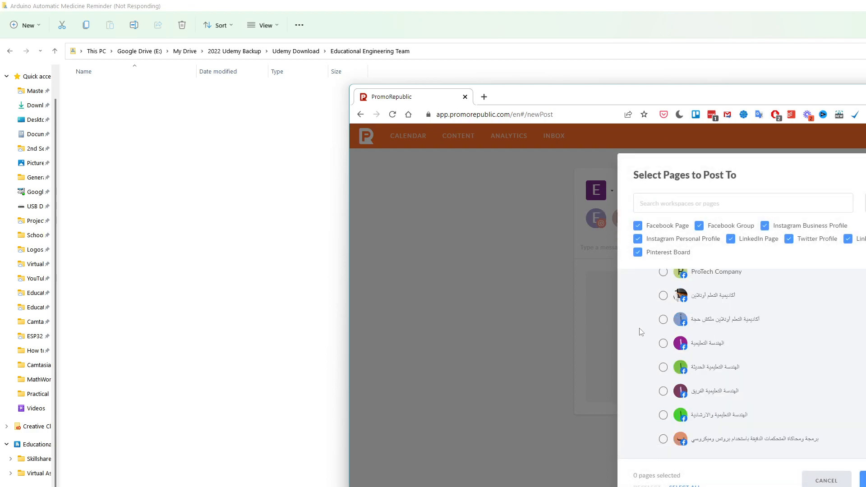
left_click(635, 324)
scroll(663, 347, "down", 1)
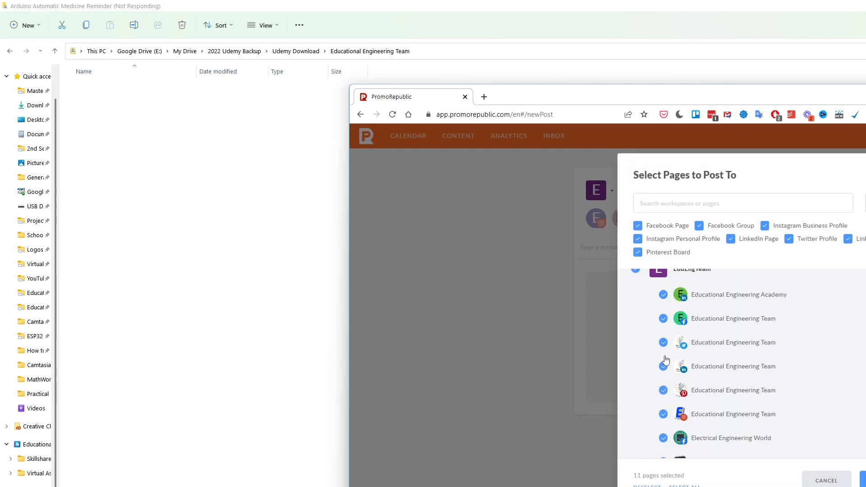
left_click(861, 478)
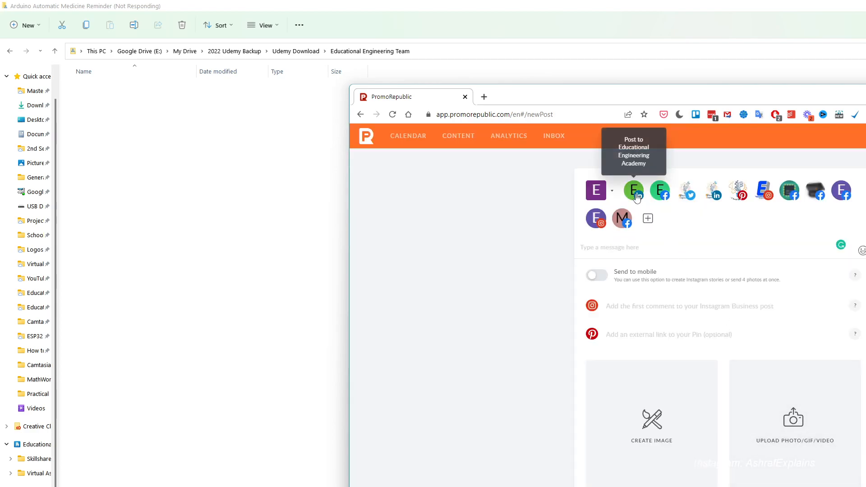
left_click(636, 194)
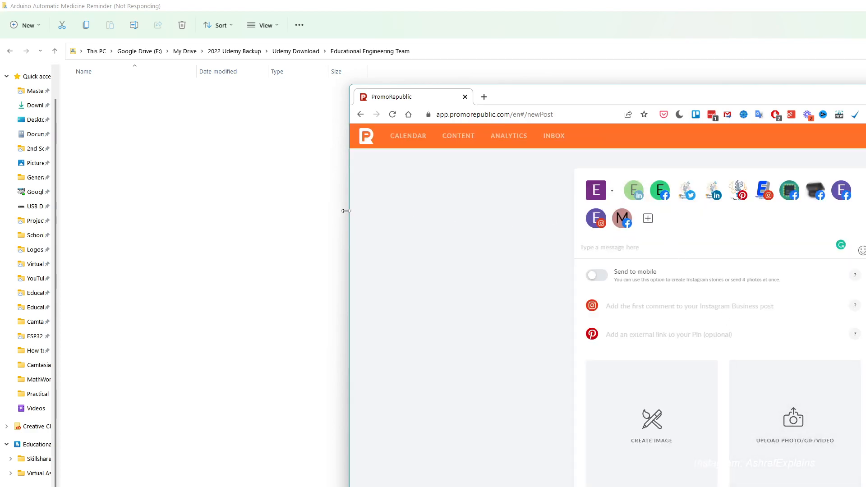
- Resize and move the PromoRepublic and YouTube Studio windows so they are stacked one above the other
left_click_drag(349, 209, 594, 209)
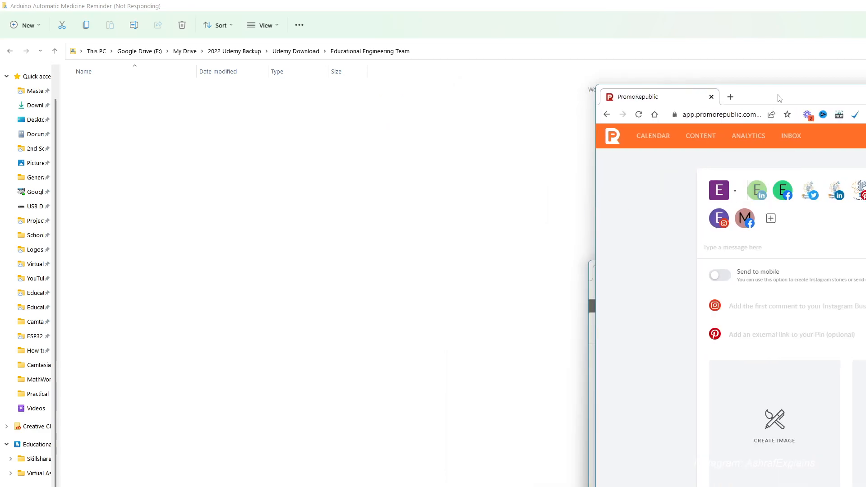
left_click_drag(777, 96, 750, 54)
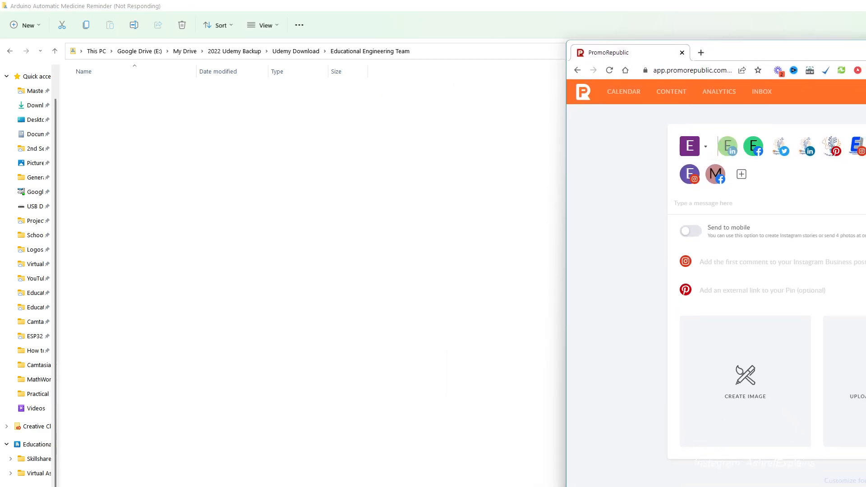
left_click_drag(567, 483, 588, 258)
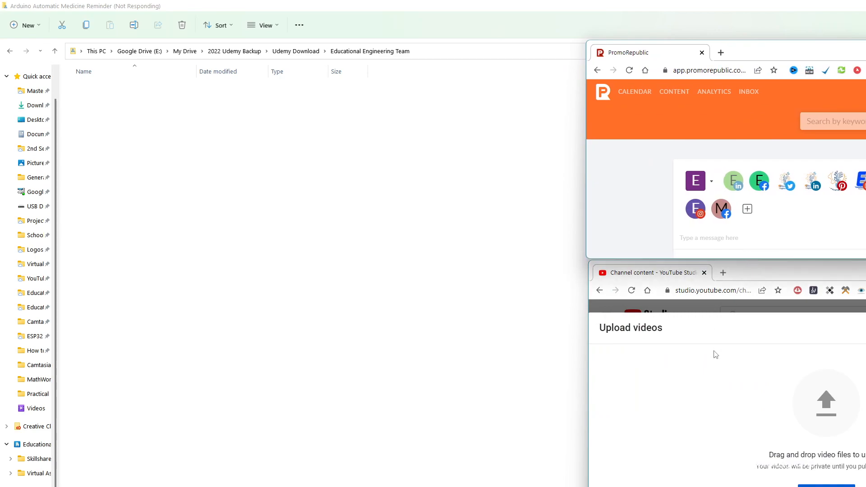
left_click_drag(776, 276, 775, 323)
left_click_drag(761, 258, 760, 311)
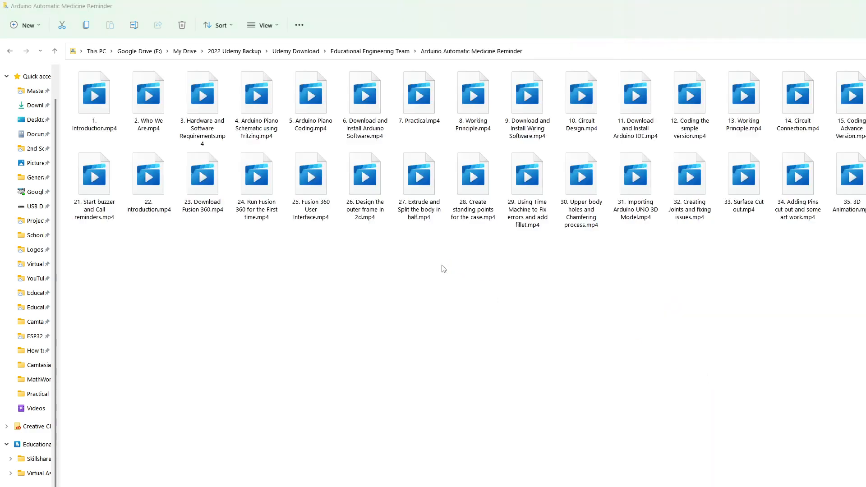
left_click(108, 118)
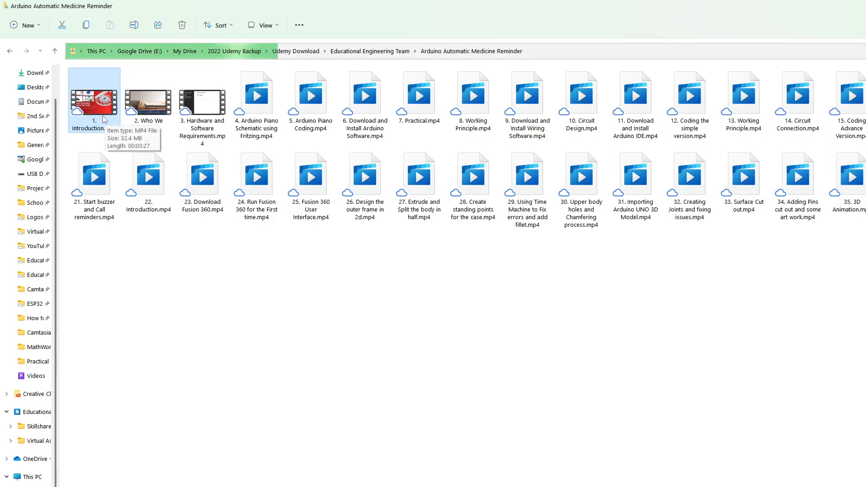
double_click(104, 115)
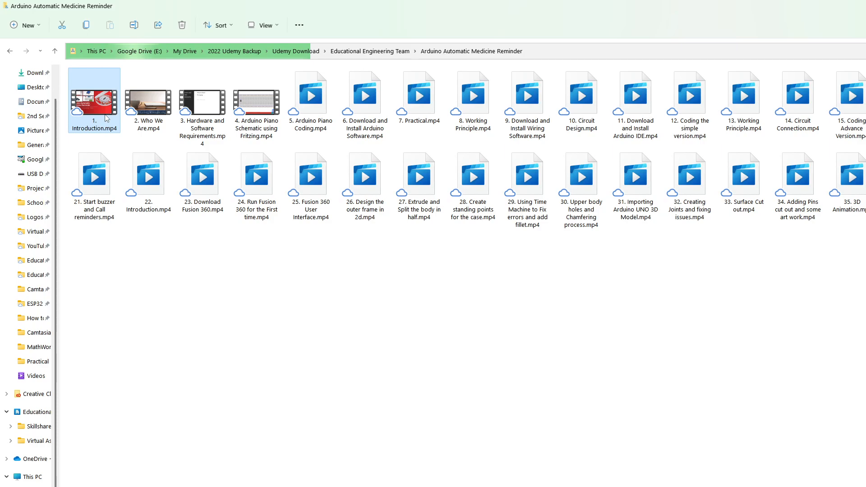
right_click(107, 118)
left_click(495, 373)
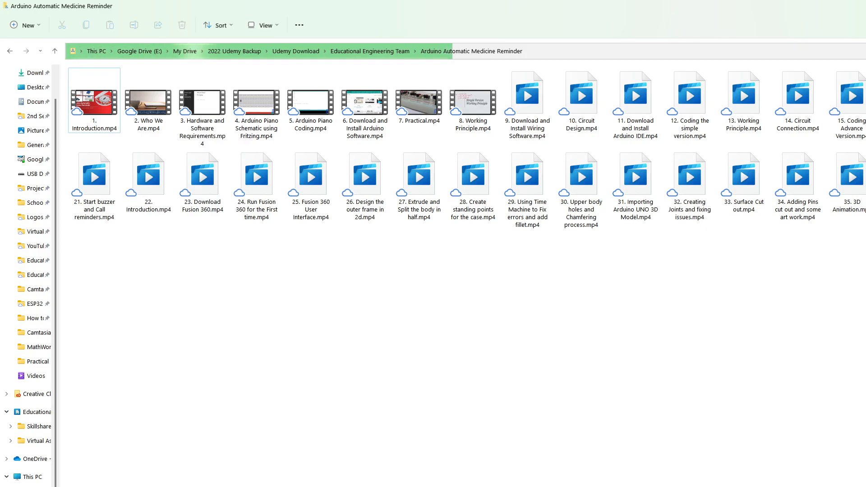
- Switch to PromoRepublic and enter "Arduino Automatic Medicine Reminder" as the post message, followed by a line break
key("alt+Tab")
left_click(724, 241)
type("Arduino Automatic Medicine Reminder")
key("Return")
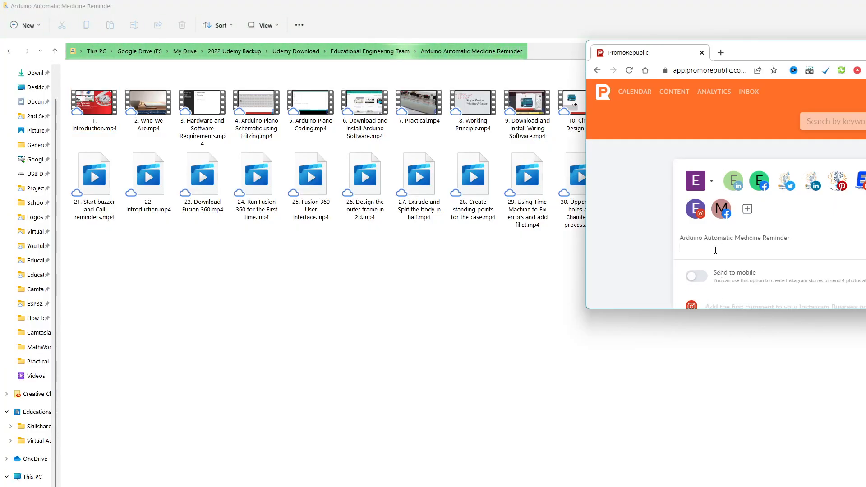
- Return to the course folder and copy "1. Introduction.mp4" into the Downloads folder
key("alt+Tab")
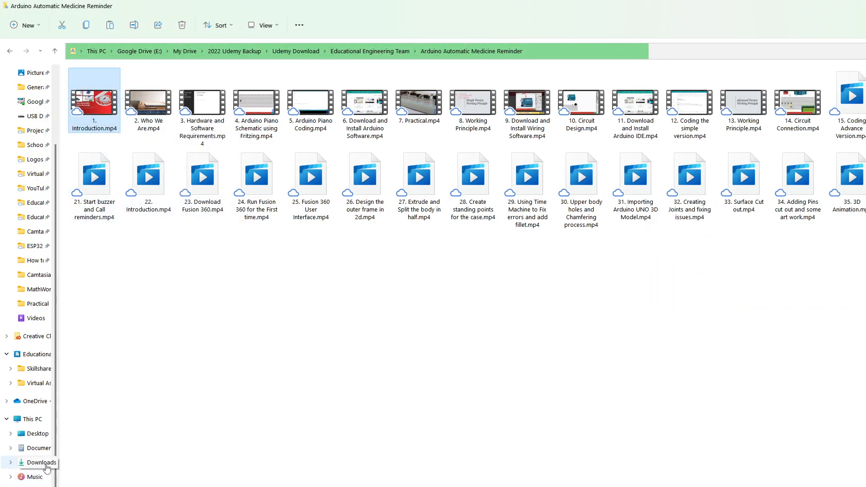
left_click(38, 462)
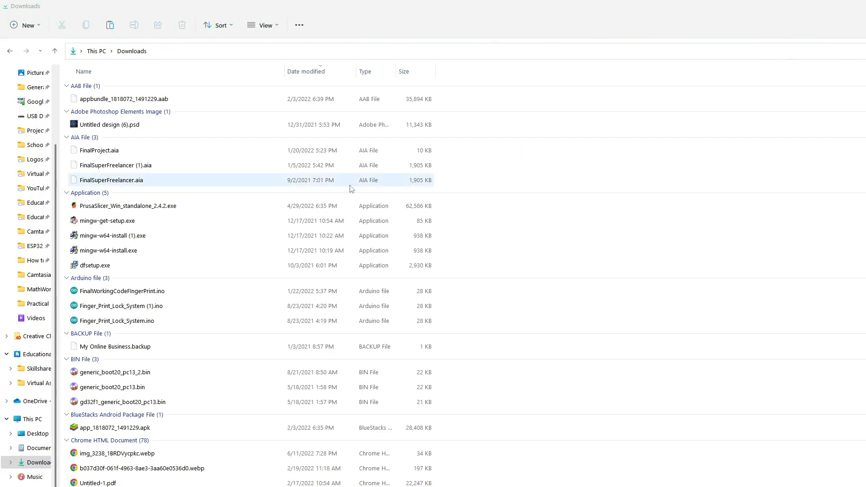
key("ctrl+v")
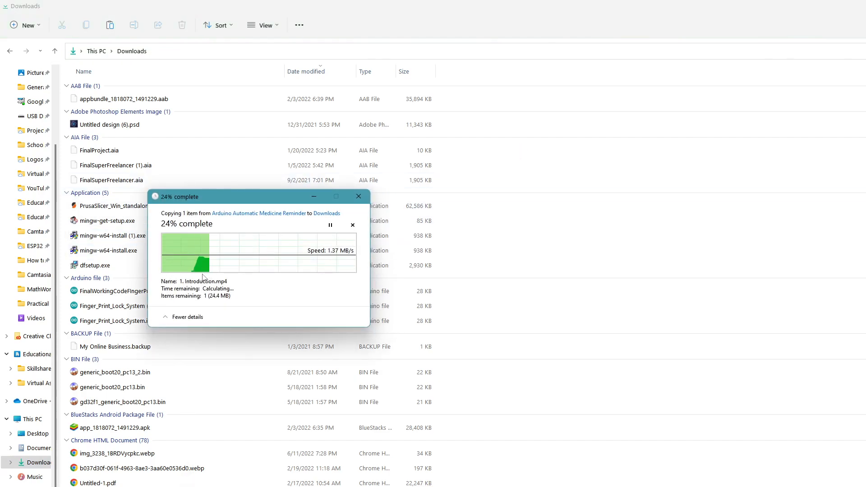
left_click_drag(224, 202, 381, 213)
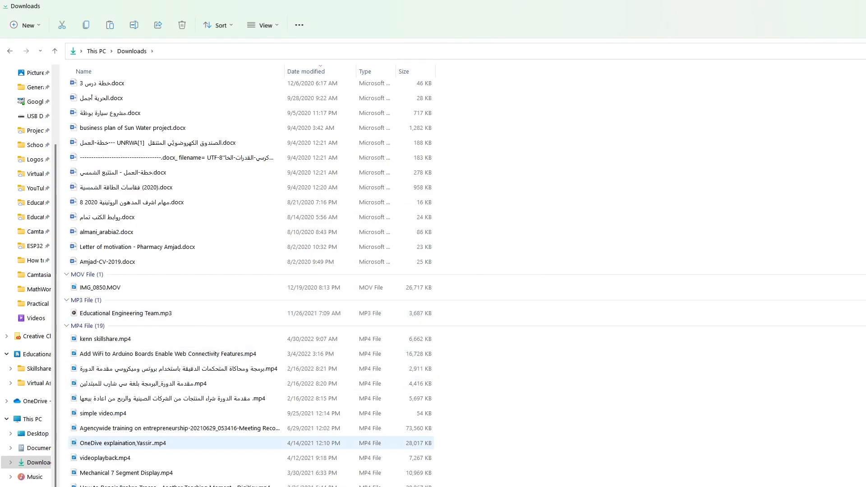
- Shrink the Downloads window so it sits beside the browser windows and locate the copied "1. Introduction.mp4"
scroll(186, 480, "down", 2)
left_click_drag(221, 12, 372, 86)
scroll(368, 352, "down", 5)
scroll(360, 354, "down", 4)
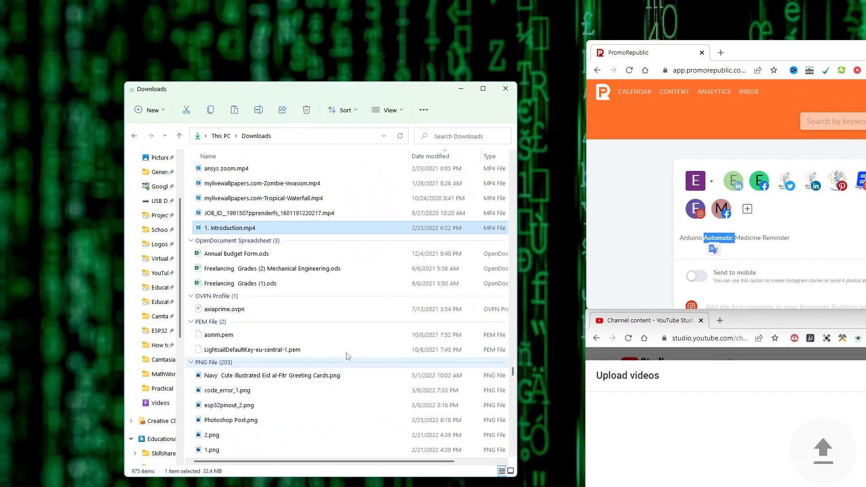
- Copy the post's title line and try to rename "1. Introduction.mp4" as "Arduino Automatic Medicine Reminder.mp4"
left_click(758, 238)
triple_click(758, 238)
key("ctrl+c")
left_click(226, 229)
left_click(228, 229)
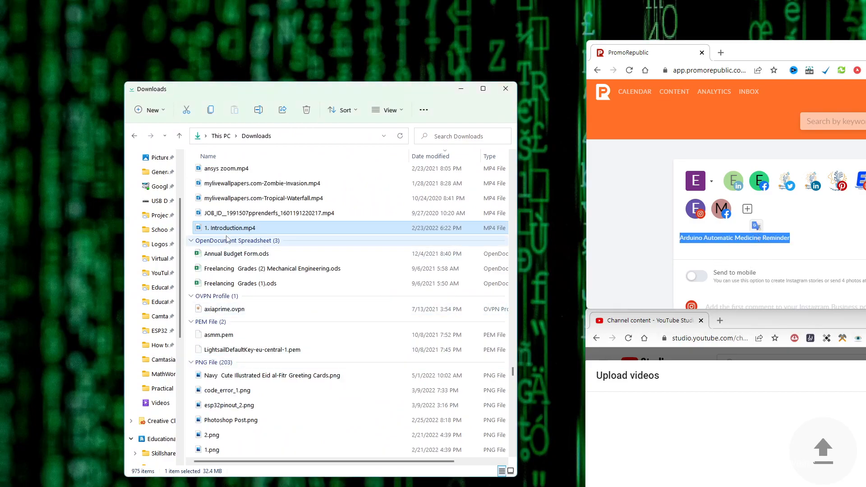
key("ctrl+v")
key("Return")
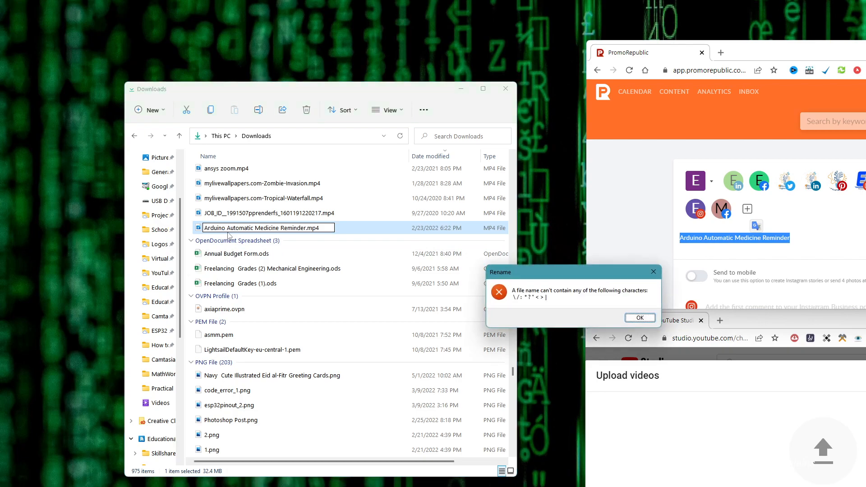
left_click(634, 320)
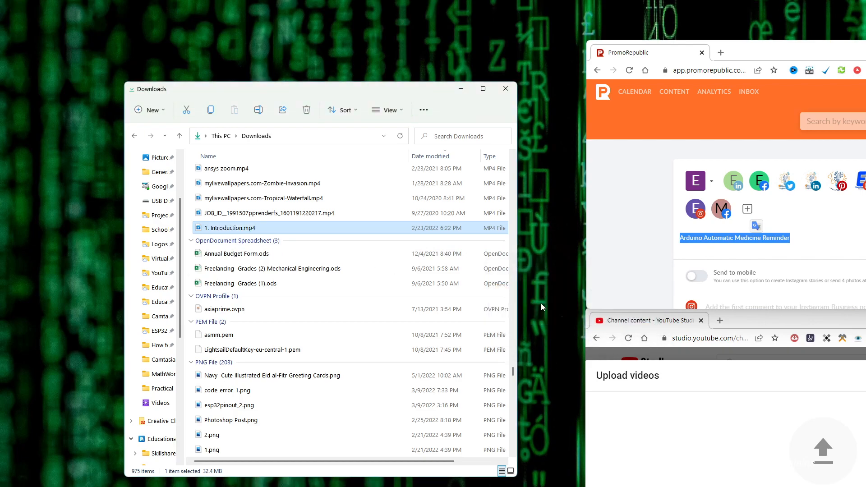
- Retry renaming "1. Introduction.mp4" in Downloads with the copied title "Arduino Automatic Medicine Reminder"
left_click(227, 228)
key("ctrl+v")
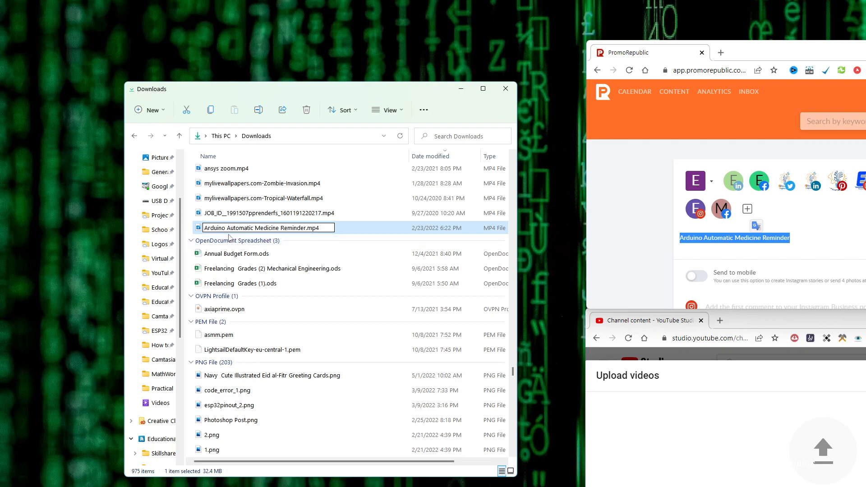
key("Return")
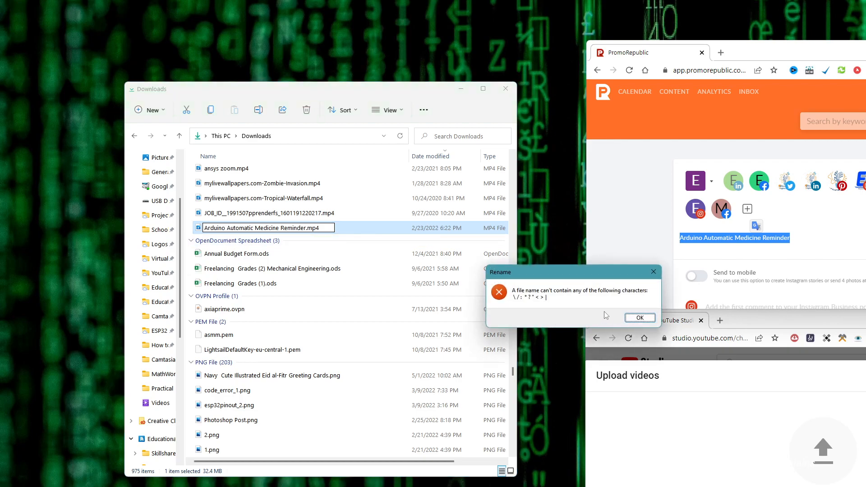
left_click(638, 319)
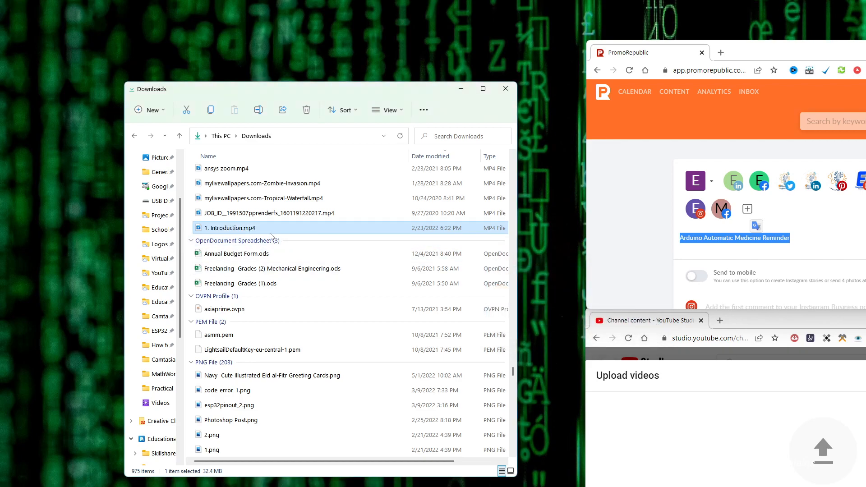
- Try once more to rename the "1. Introduction.mp4" copy with the title copied from the post
left_click(239, 230)
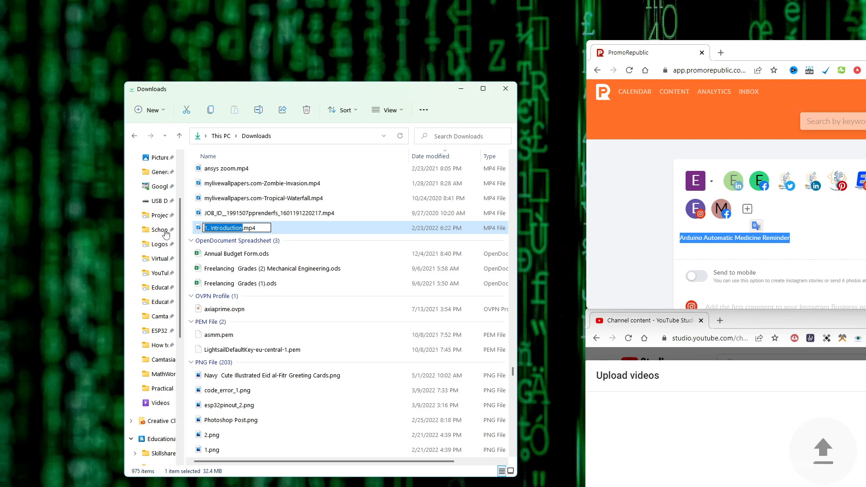
key("ctrl+v")
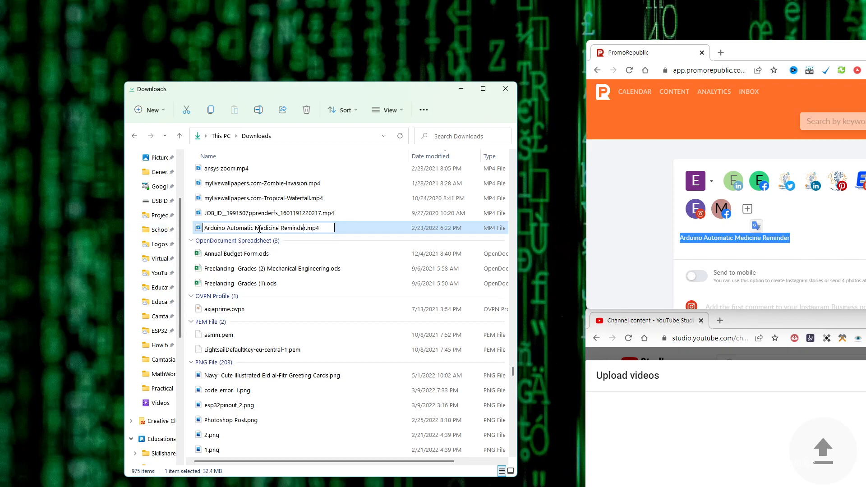
key("Return")
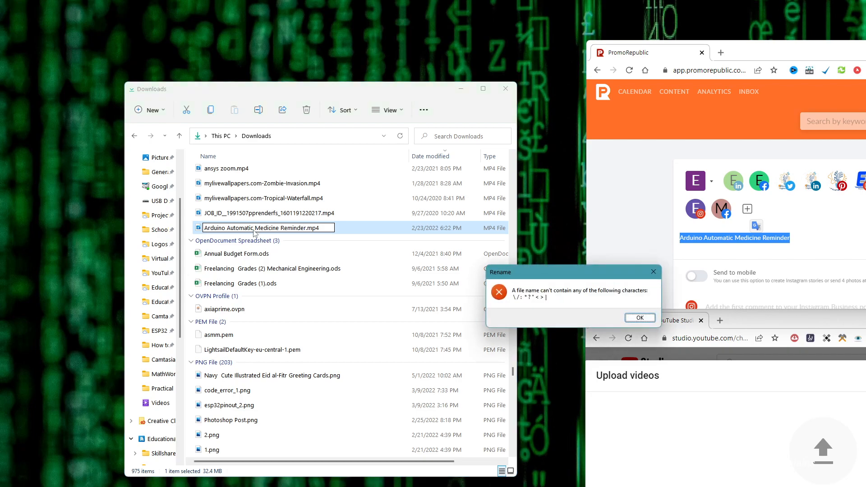
left_click(650, 321)
- Recopy the post's title as plain text by passing it through the browser's address field, and leave that field empty
left_click(706, 241)
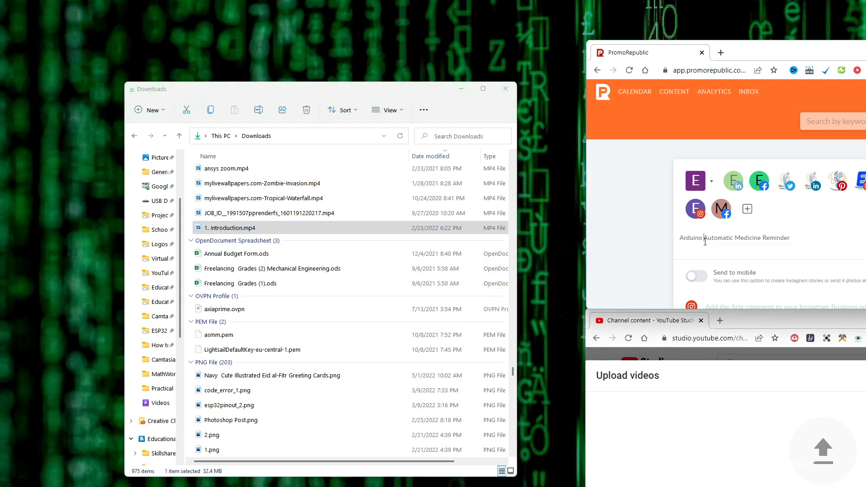
left_click(226, 229)
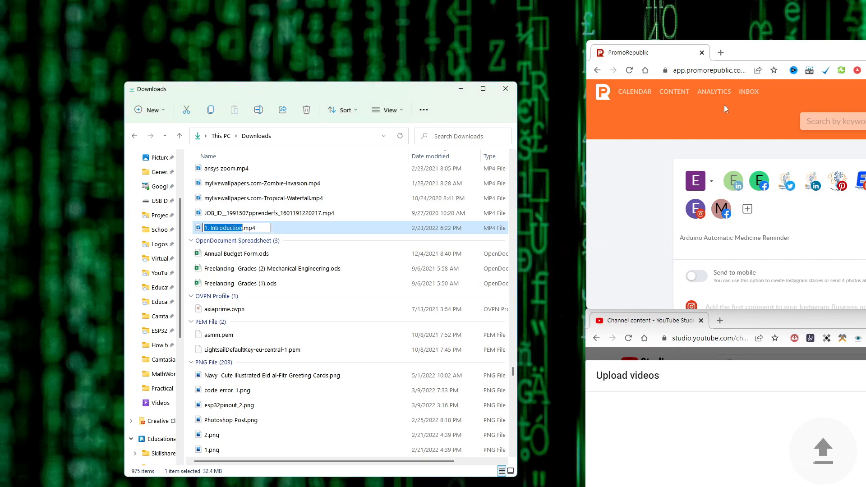
left_click(703, 238)
triple_click(685, 241)
key("ctrl+c")
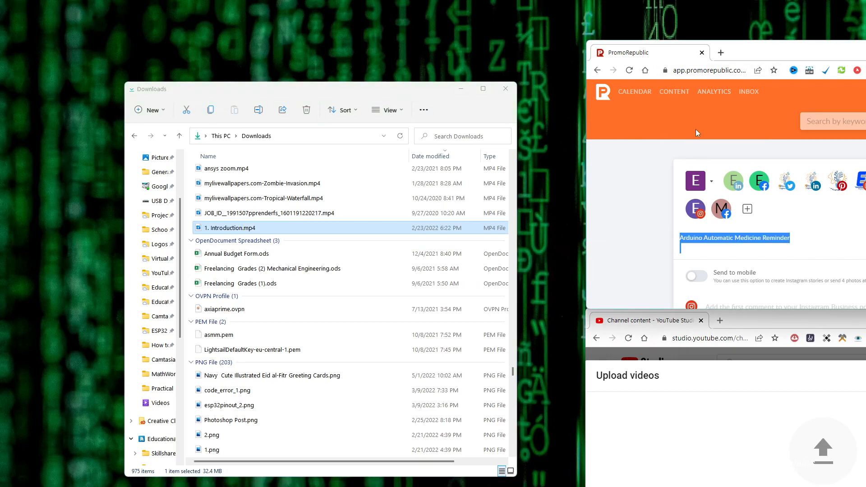
left_click(693, 72)
key("ctrl+v")
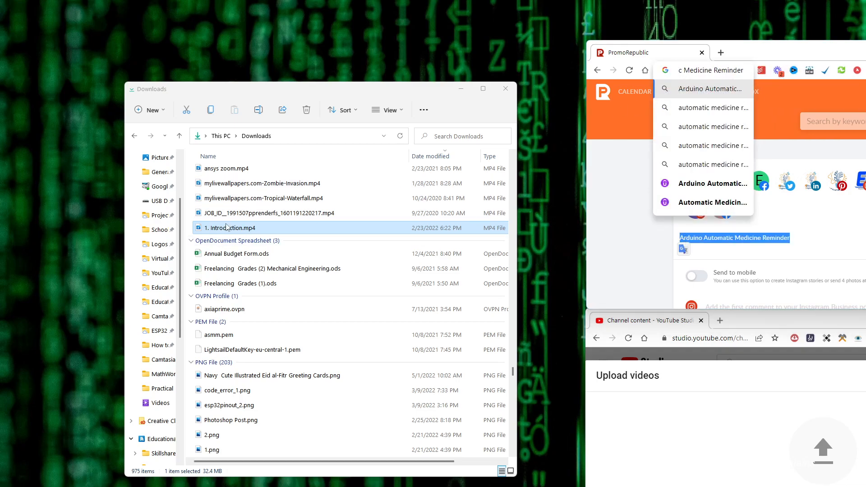
left_click(234, 231)
left_click(676, 71)
key("ctrl+a")
key("ctrl+c")
key("BackSpace")
- Rename "1. Introduction.mp4" as "Arduino Automatic Medicine Reminder.mp4" and drop the file into the YouTube upload dialog
left_click(225, 228)
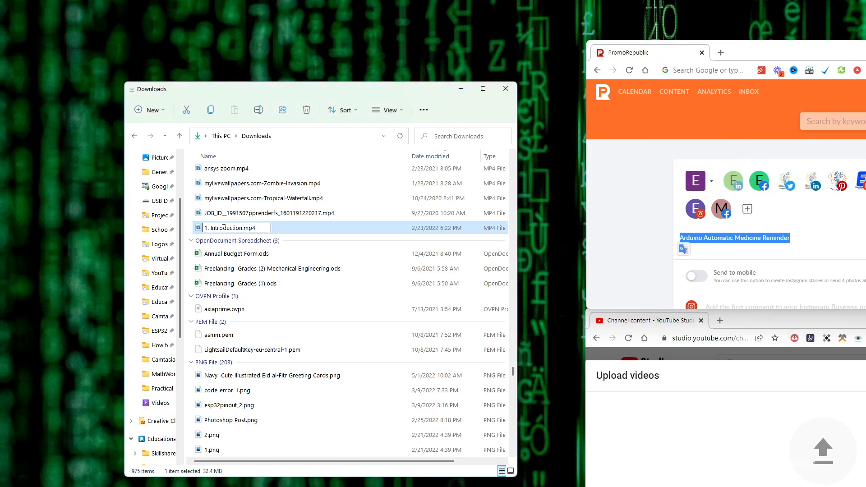
left_click_drag(243, 227, 204, 228)
key("ctrl+v")
key("Return")
left_click_drag(271, 233, 810, 270)
left_click_drag(320, 228, 828, 477)
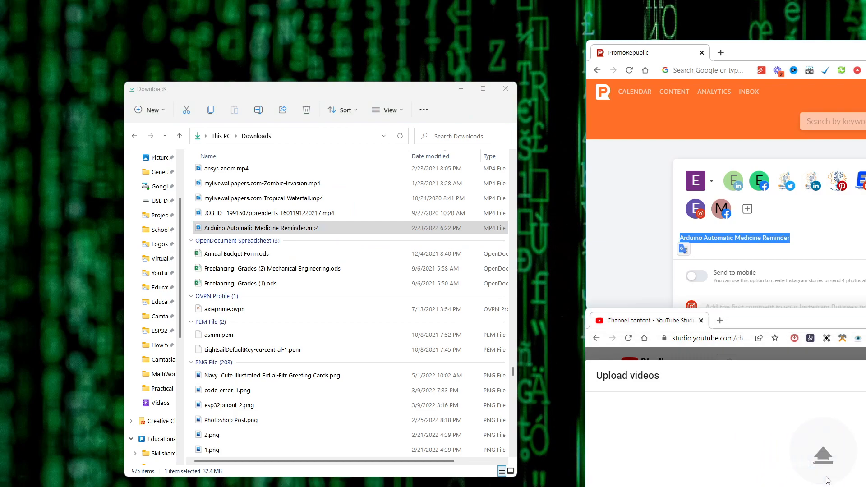
- Add an empty line to the PromoRepublic post text around the title
left_click(782, 251)
scroll(783, 248, "down", 3)
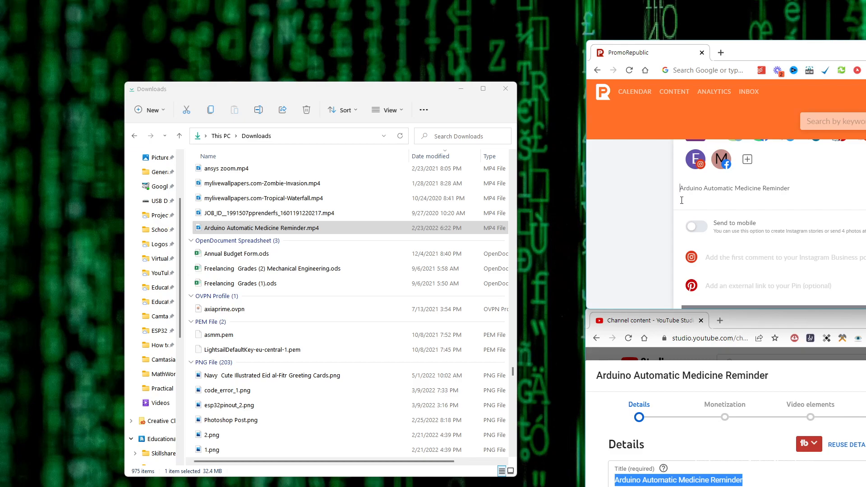
key("Return")
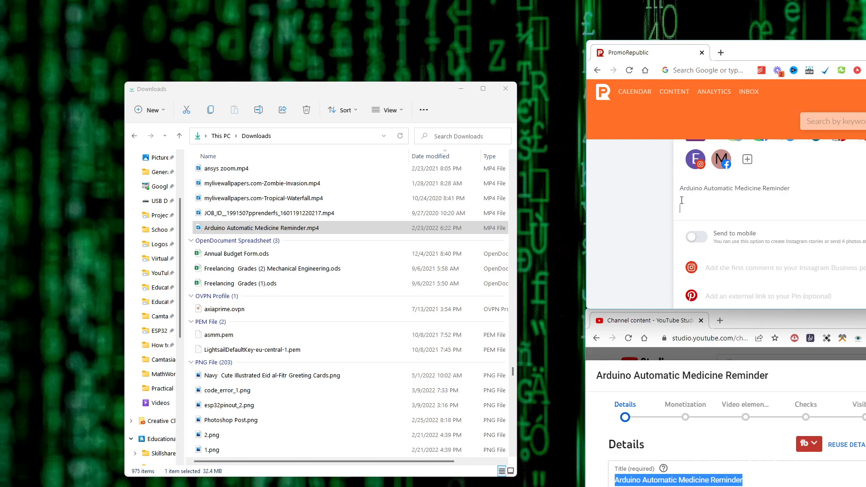
- Copy the post's title and search the web for "Arduino Automatic Medicine Reminder" in a new tab
triple_click(687, 187)
key("ctrl+c")
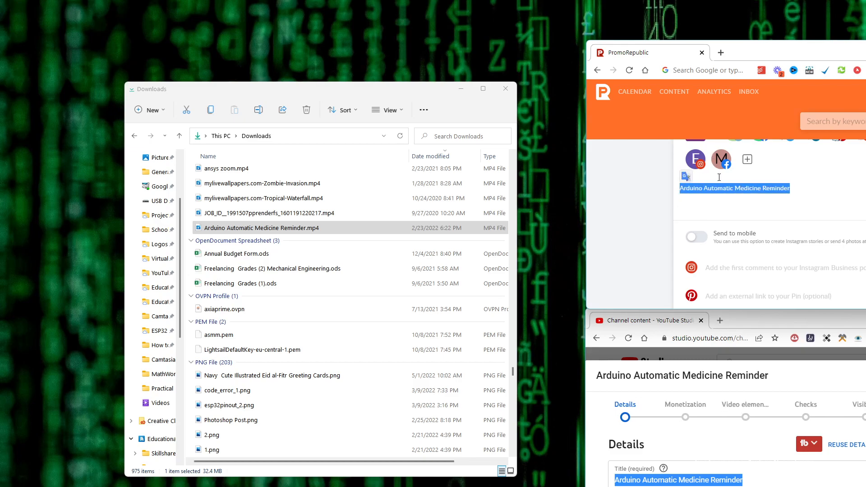
left_click(721, 52)
key("ctrl+v")
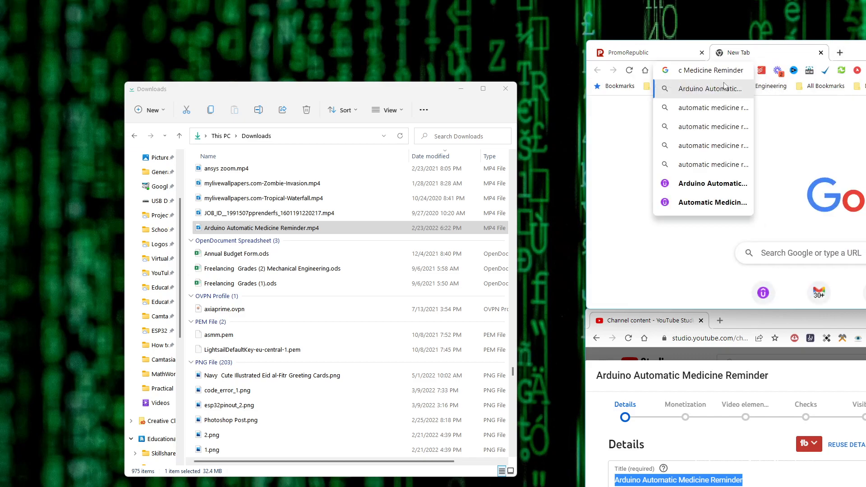
key("Return")
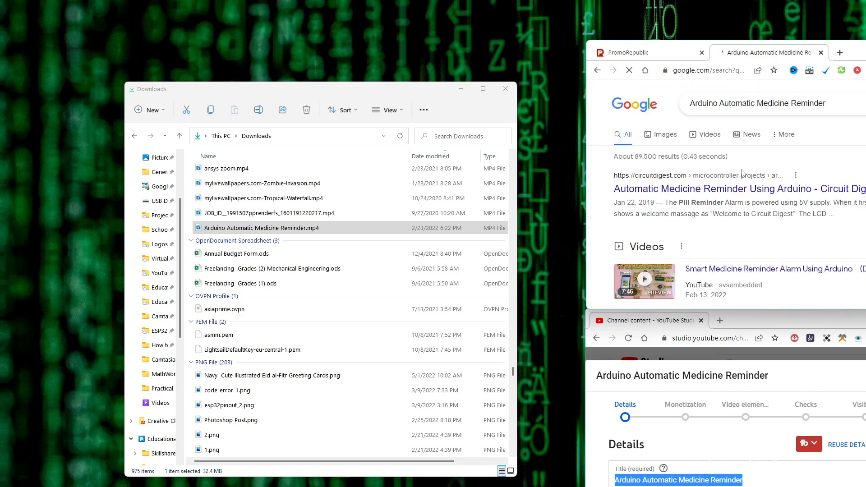
- Open the Udemy result "Automatic Medicine Reminder using Arduino" and select its page address
scroll(744, 210, "down", 10)
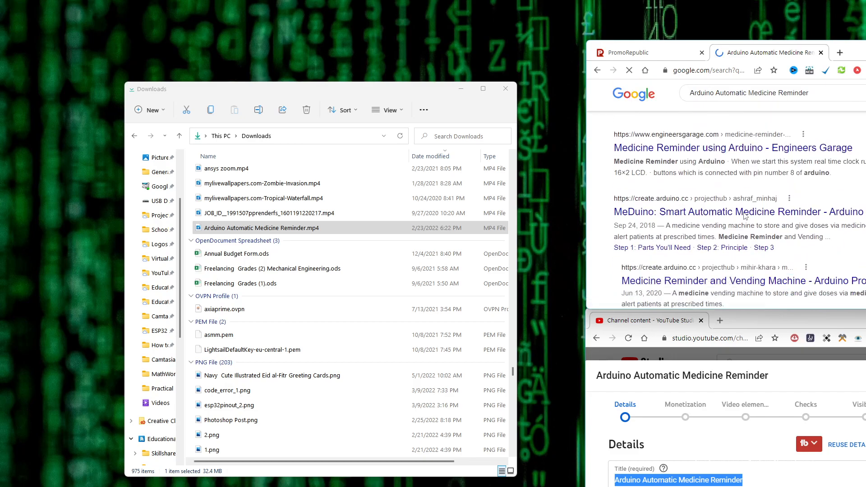
scroll(744, 216, "down", 5)
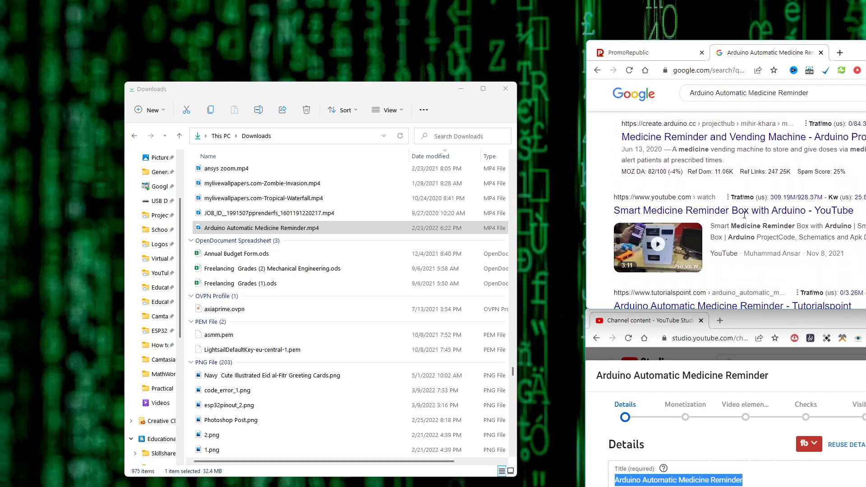
scroll(744, 216, "down", 4)
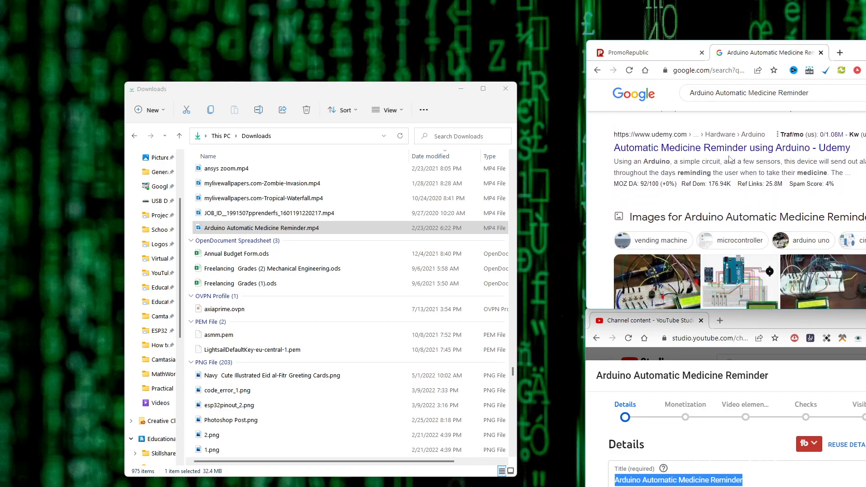
left_click(724, 148)
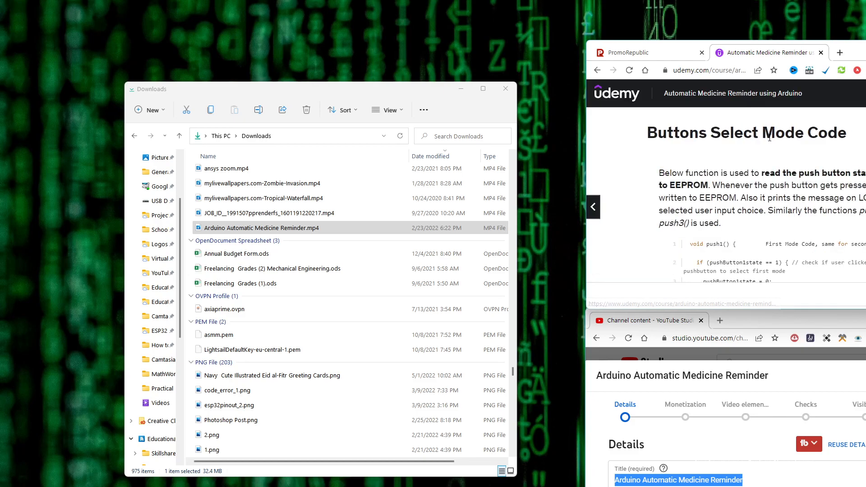
key("ctrl+l")
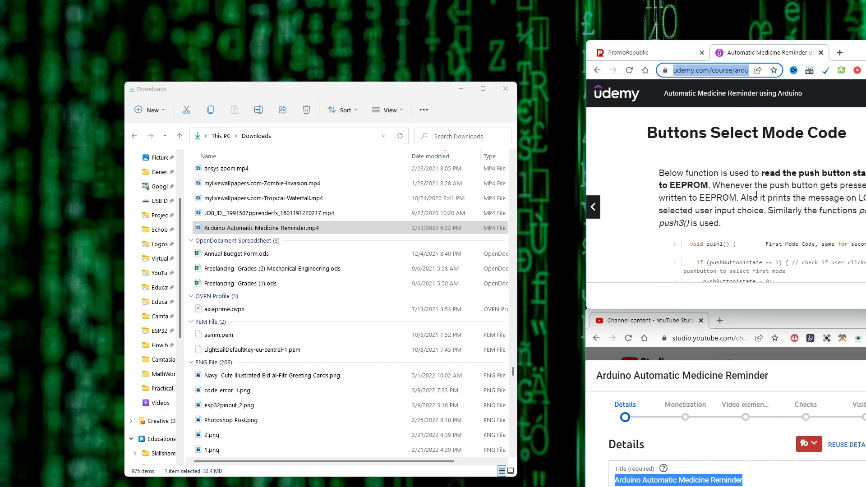
- Enlarge the browser window and search the Udemy instructor course list for "Arduino Automatic Medicine Reminder"
left_click(865, 53)
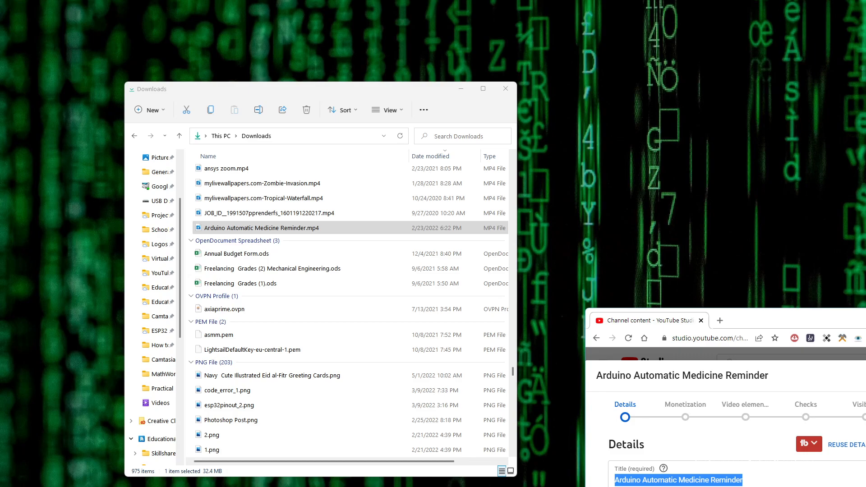
right_click(672, 481)
left_click(703, 231)
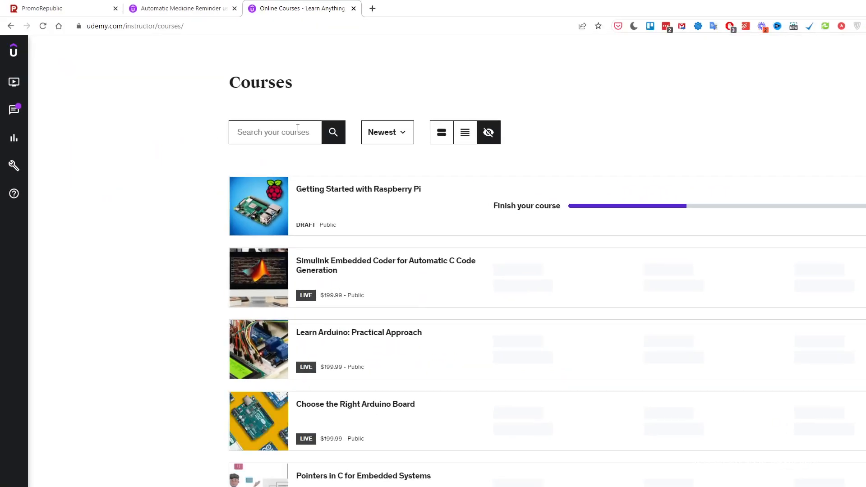
left_click(298, 126)
key("ctrl+v")
left_click(333, 132)
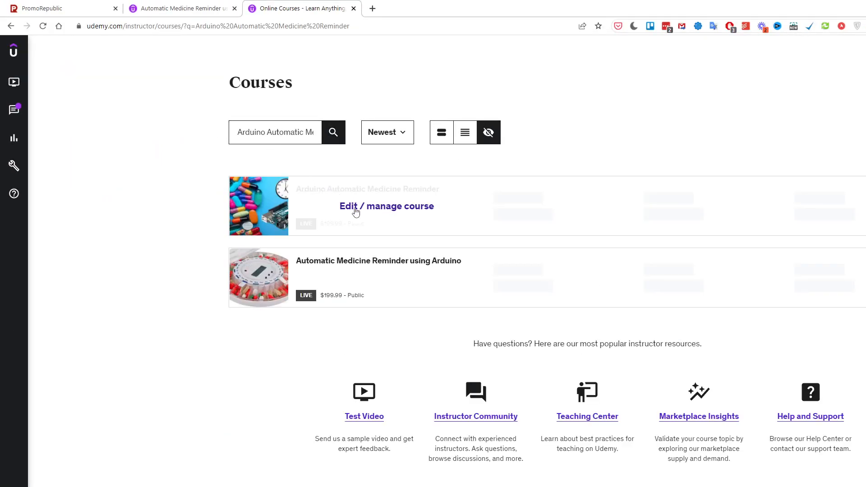
- Open the "Arduino Automatic Medicine Reminder" course for management and go to its Promotions page
mouse_move(380, 303)
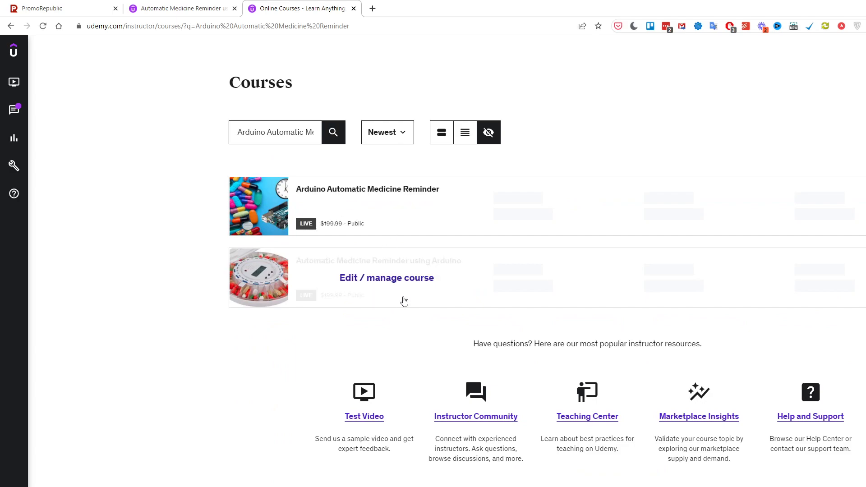
left_click(379, 208)
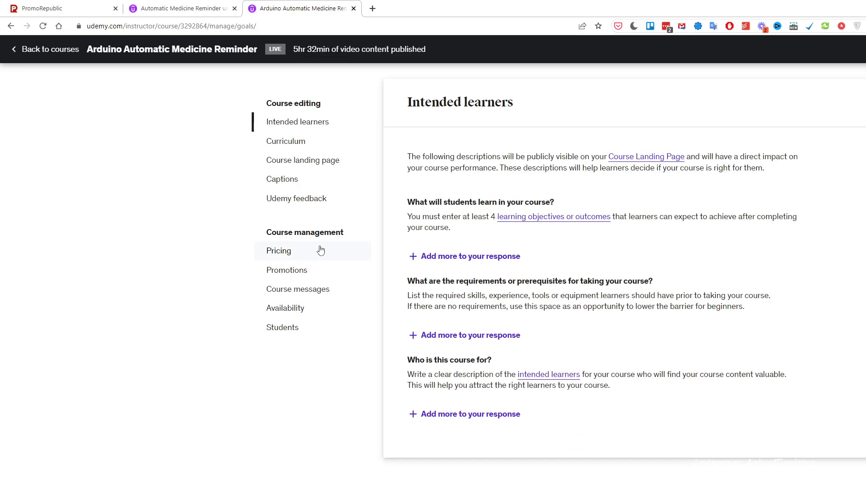
left_click(307, 272)
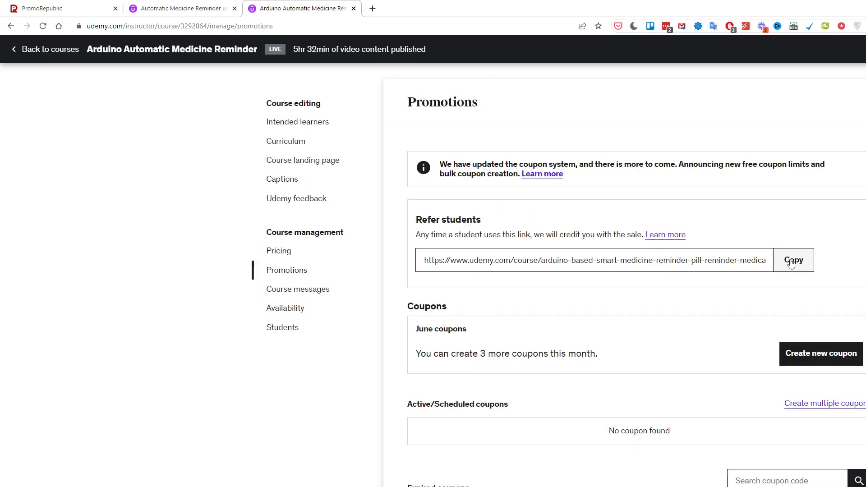
- Check the course's Refer students link to its end and copy it
left_click(734, 261)
left_click(793, 260)
double_click(725, 260)
left_click(662, 260)
left_click_drag(663, 261, 776, 260)
left_click(629, 260)
double_click(629, 260)
left_click(793, 261)
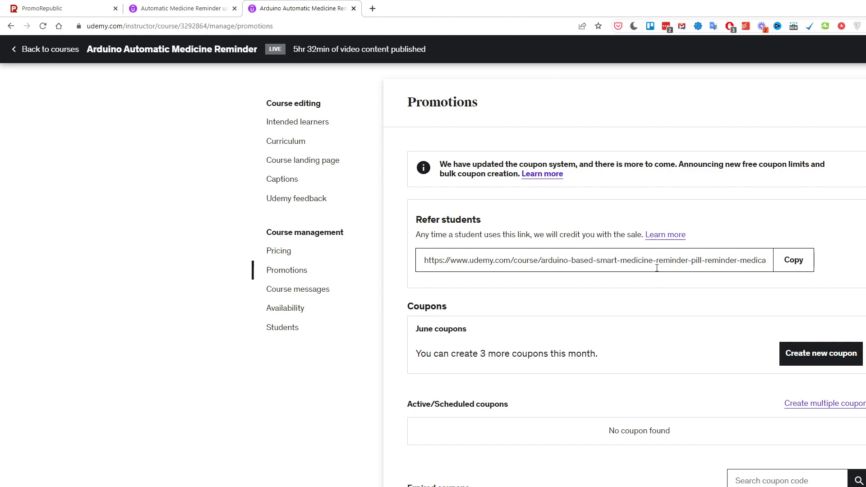
- Return to the PromoRepublic post and add "Link:" followed by the copied course referral link below the title
left_click(50, 8)
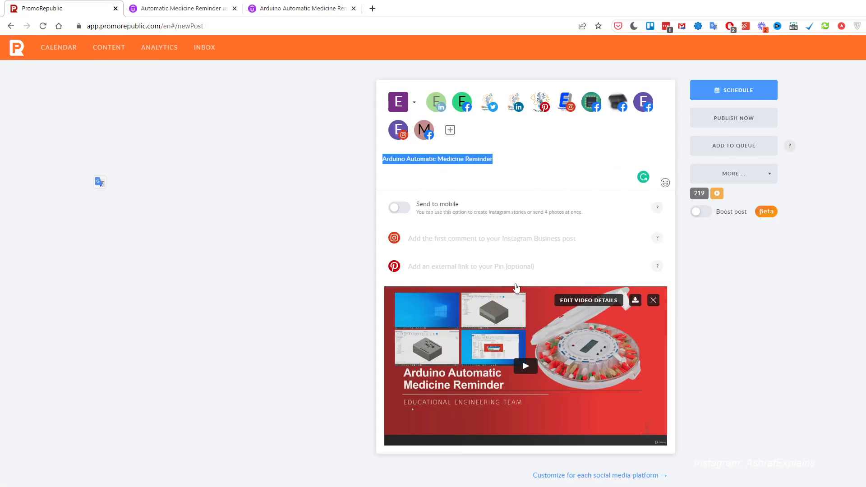
left_click(481, 171)
key("Return")
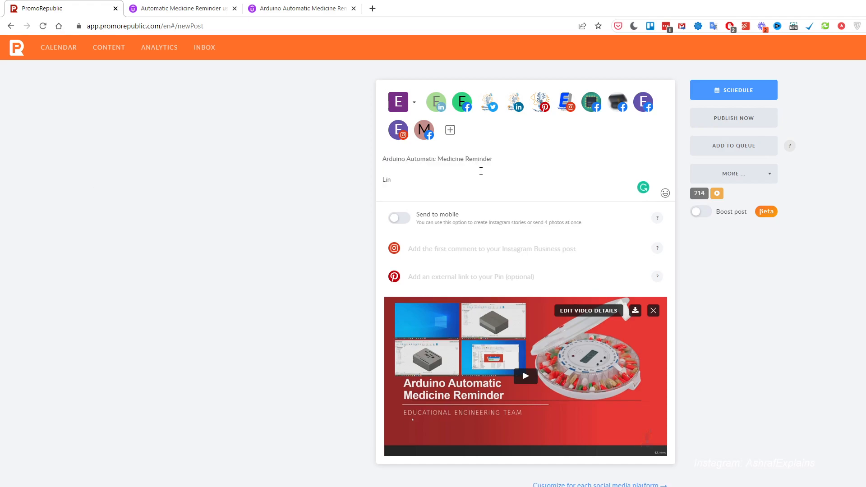
type("Link:")
key("ctrl+v")
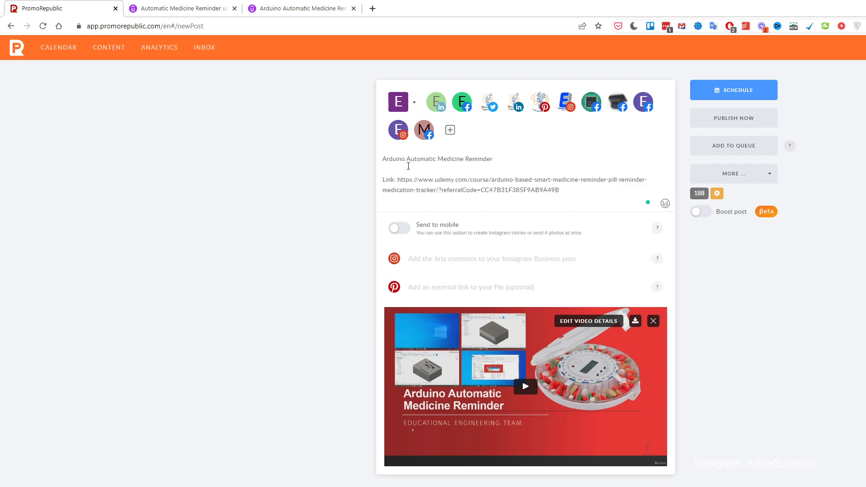
- Copy the course subtitle from the Udemy course landing page and paste it under the title in the PromoRepublic post
left_click(270, 8)
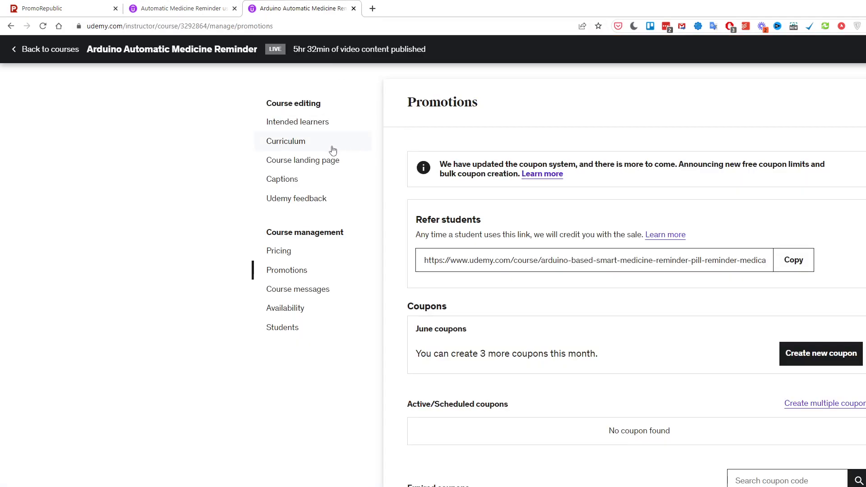
left_click(317, 161)
triple_click(473, 225)
left_click(103, 12)
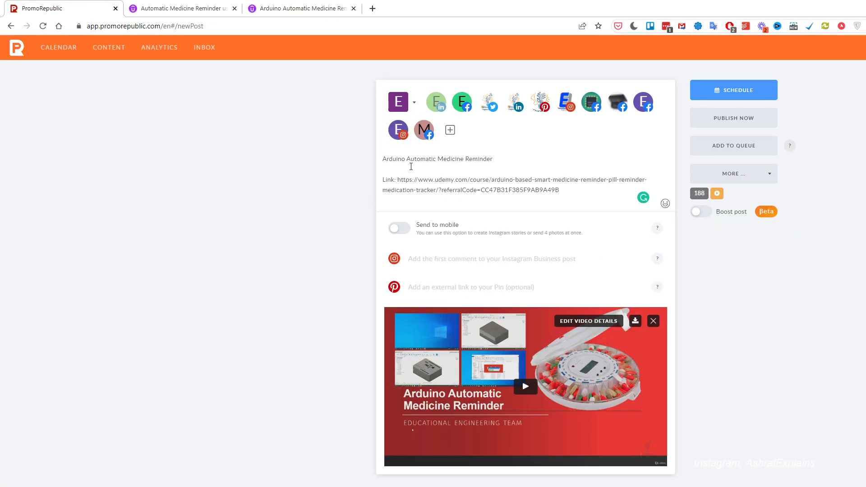
key("ctrl+v")
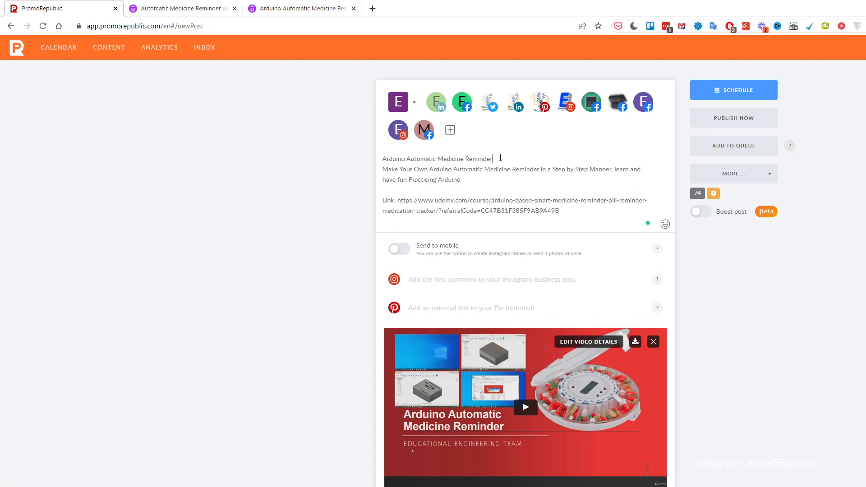
- Add the hashtags "#eduengteam #arduino #course" at the end of the post, separated from the link by blank lines
left_click(569, 221)
key("Return")
key("Return")
type("#eduengteam #arduin")
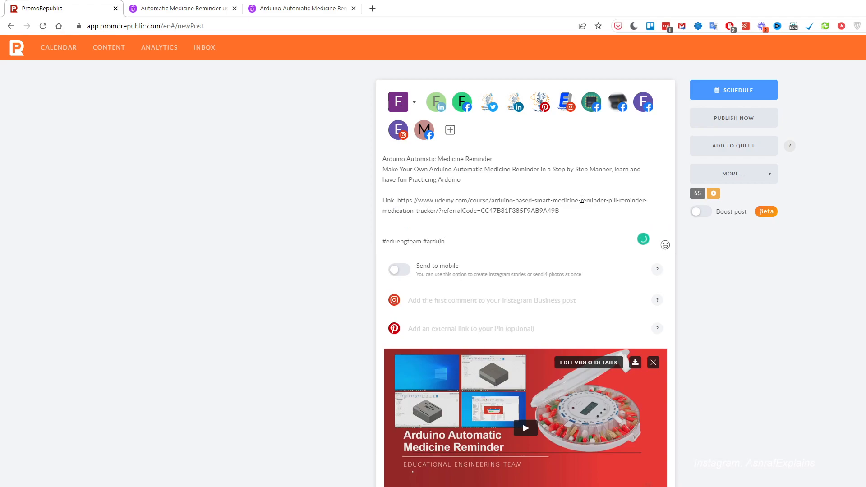
type("o @c")
key("BackSpace")
key("BackSpace")
key("BackSpace")
type("#course")
- Copy the whole PromoRepublic post text and paste it at the start of the video description in YouTube Studio
key("ctrl+a")
left_click_drag(536, 3, 422, 66)
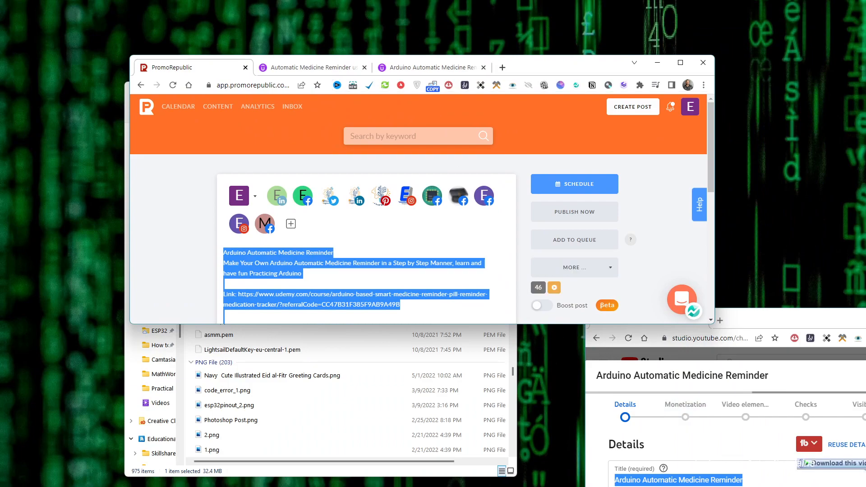
scroll(712, 460, "down", 3)
left_click(619, 481)
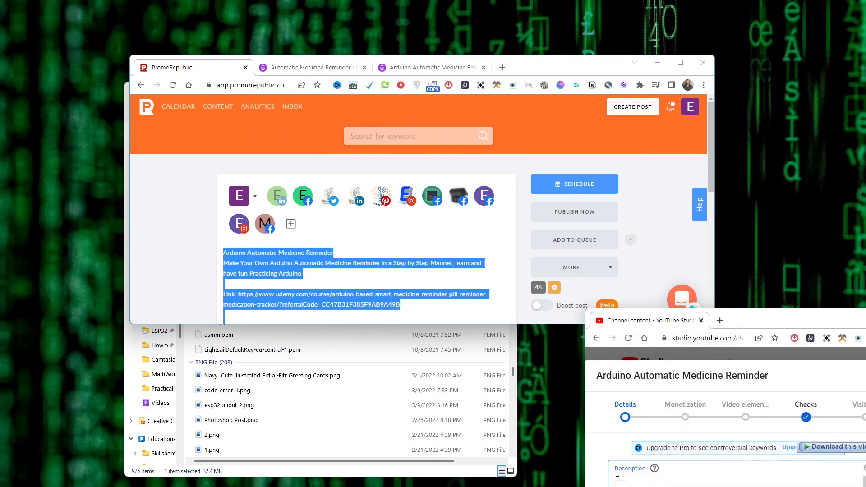
key("ctrl+v")
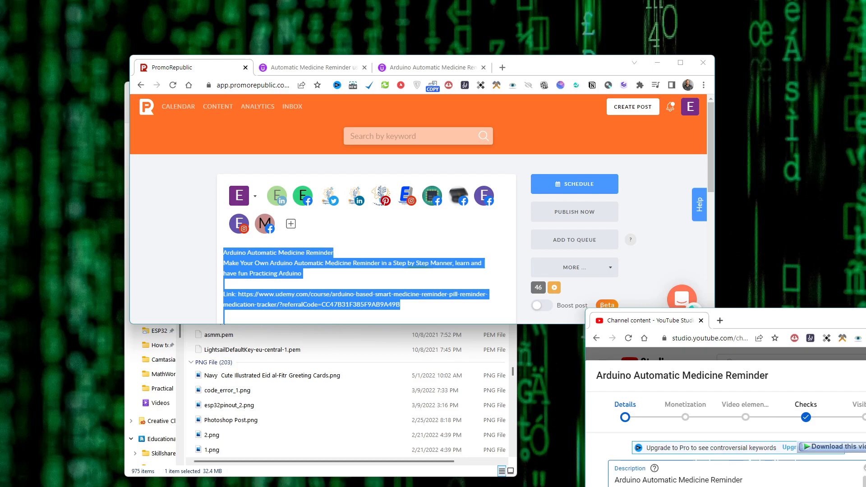
- Add the recommended tags "medicine reminder", "arduino uno" and "arduino projects" to the YouTube video
left_click_drag(857, 319, 865, 308)
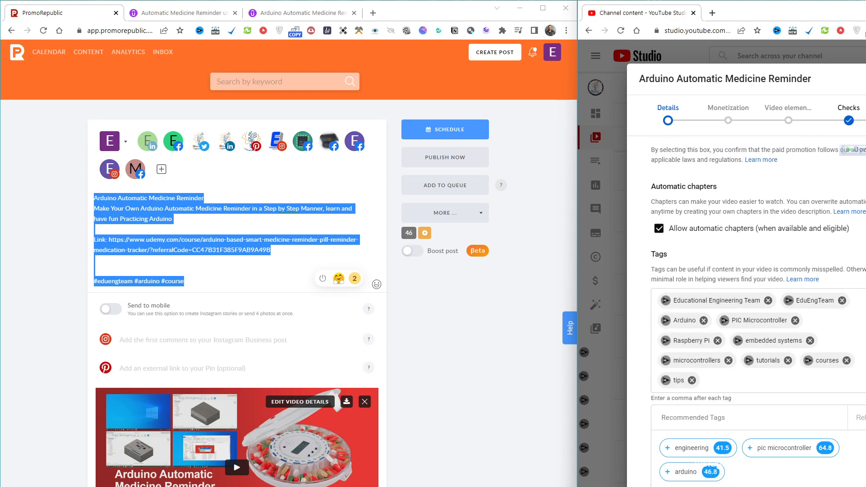
scroll(757, 279, "down", 2)
scroll(722, 406, "down", 5)
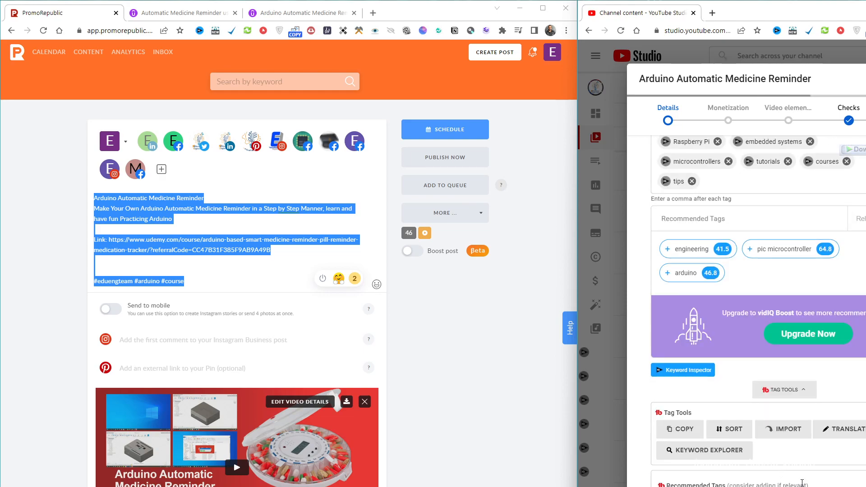
left_click(696, 447)
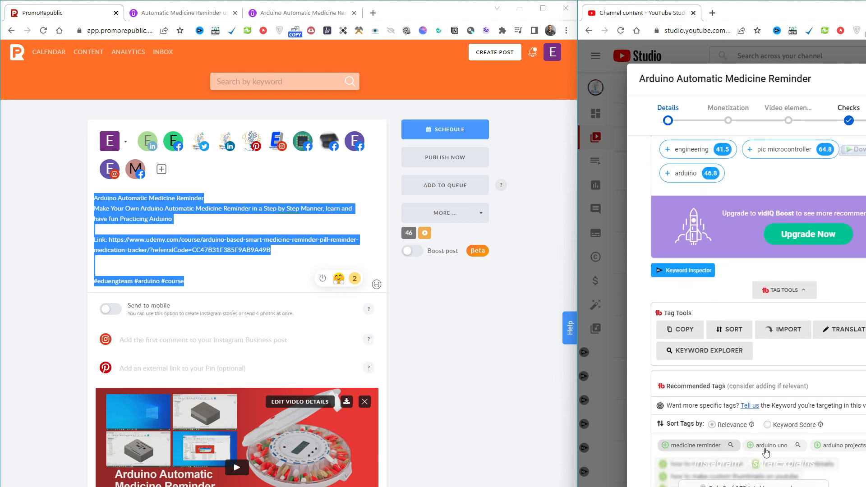
scroll(770, 455, "up", 6)
scroll(770, 453, "down", 3)
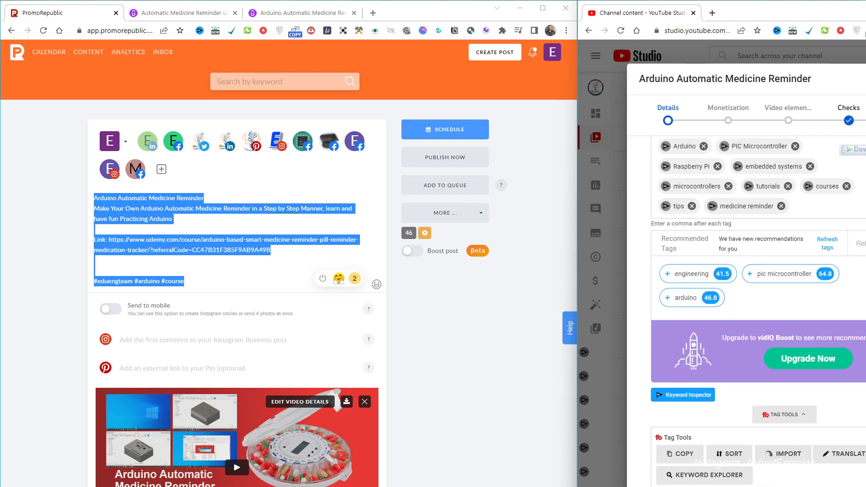
scroll(850, 451, "down", 3)
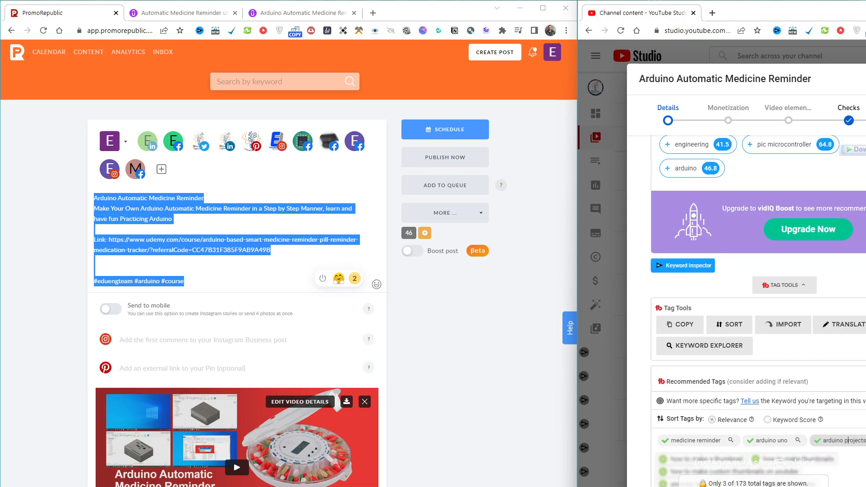
- Turn monetization on for the Arduino Automatic Medicine Reminder video
scroll(846, 441, "up", 15)
scroll(757, 311, "up", 5)
left_click(741, 121)
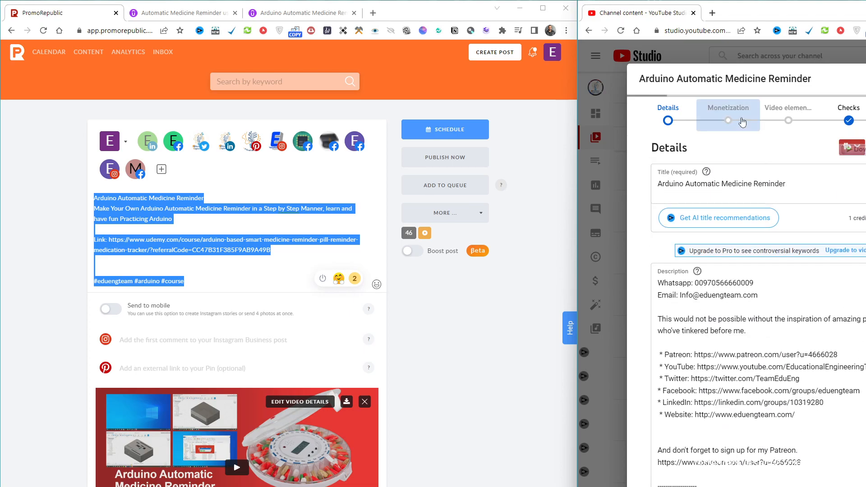
left_click(686, 207)
left_click(791, 245)
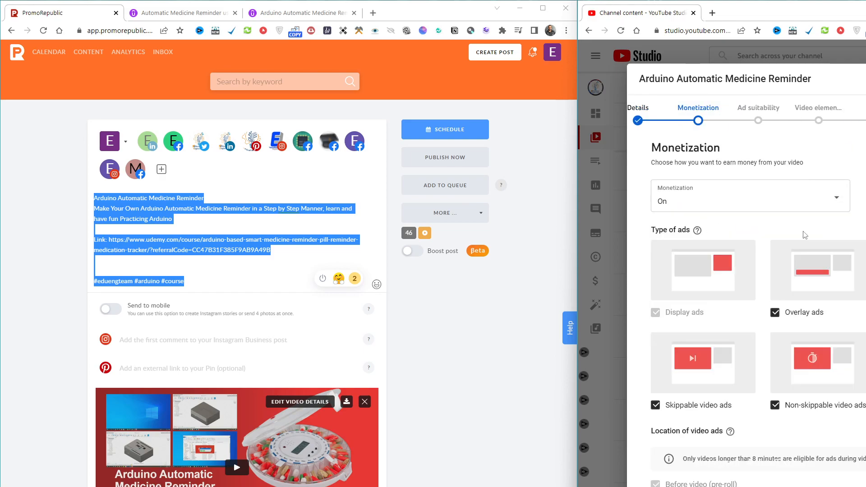
- Complete the ad suitability rating, declaring none of the listed content types, and proceed to the video elements
left_click(761, 126)
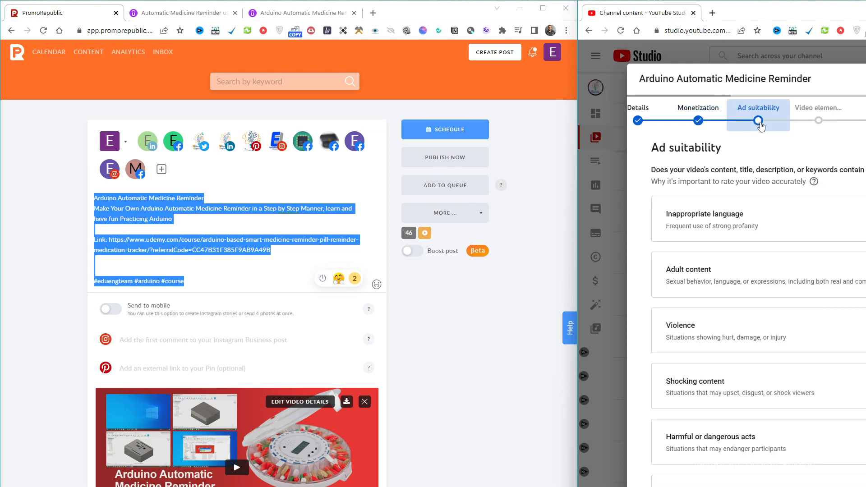
scroll(758, 122, "down", 5)
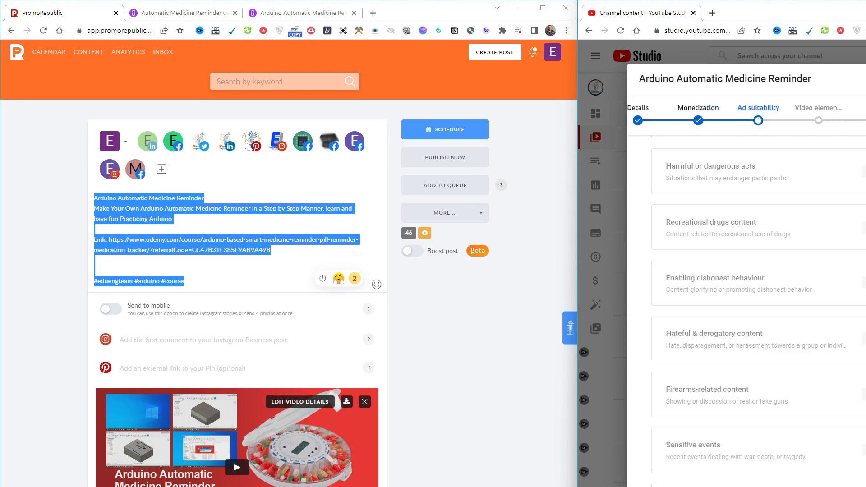
left_click(828, 127)
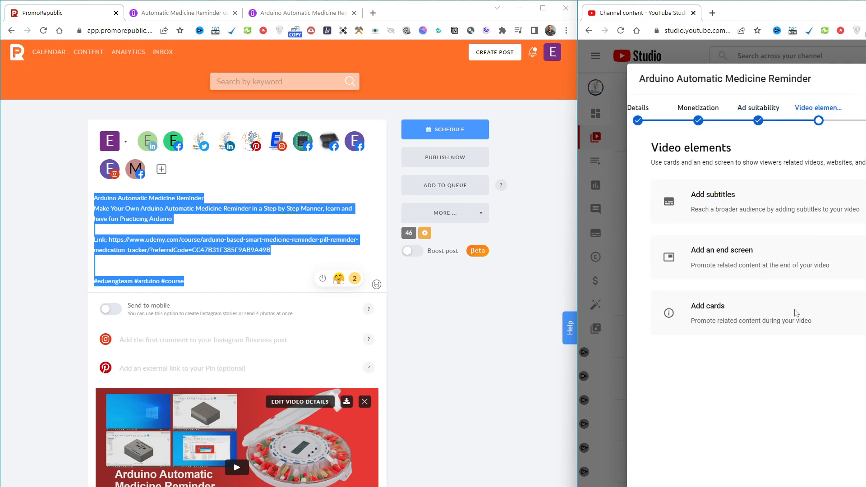
- Review the video's details, monetization and ad suitability settings once more before setting its visibility
left_click(644, 126)
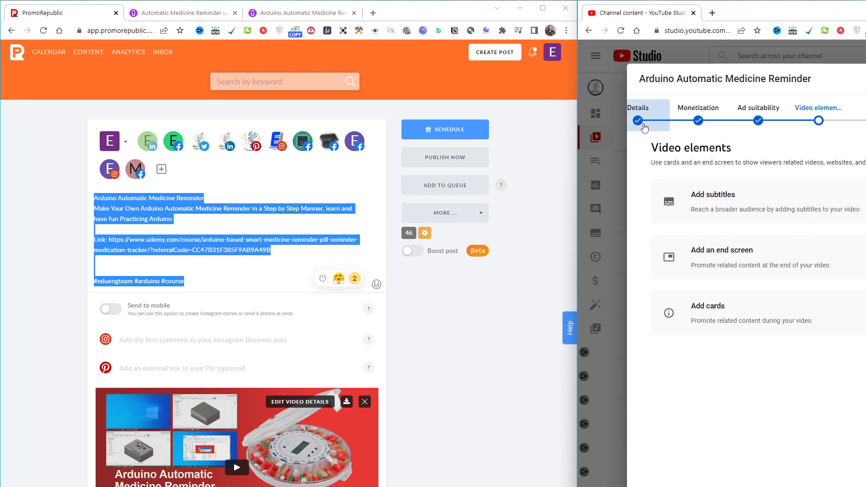
scroll(744, 271, "down", 10)
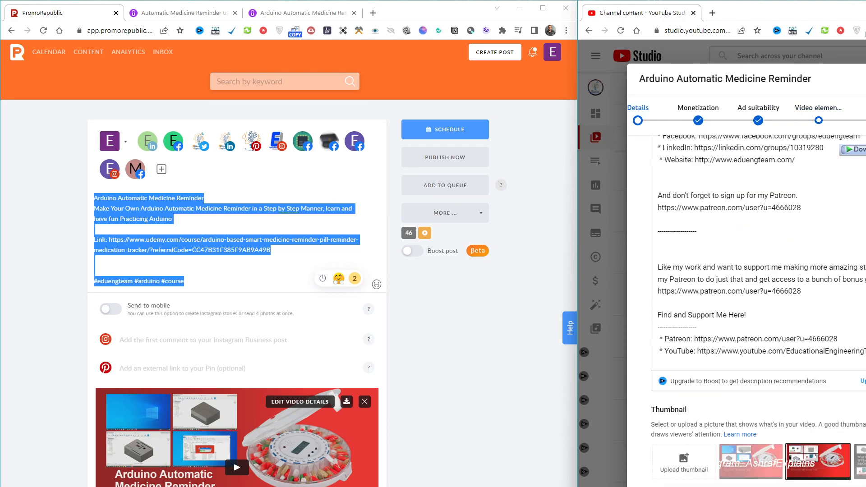
left_click(698, 120)
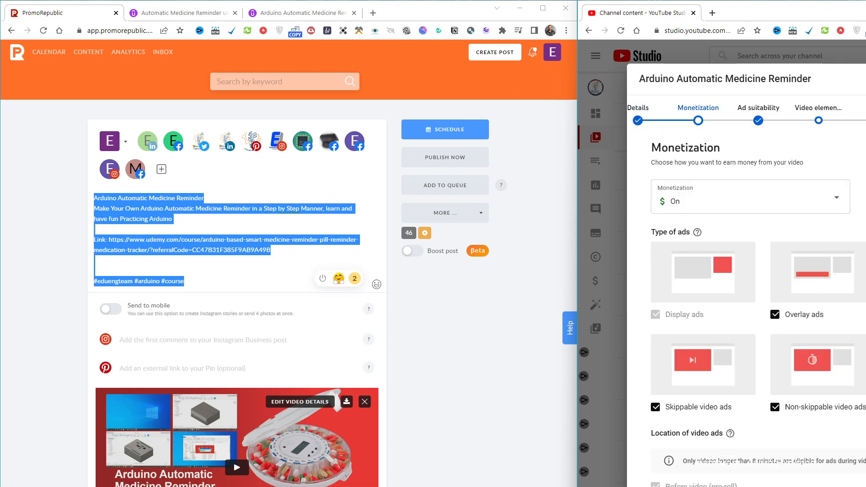
left_click(758, 120)
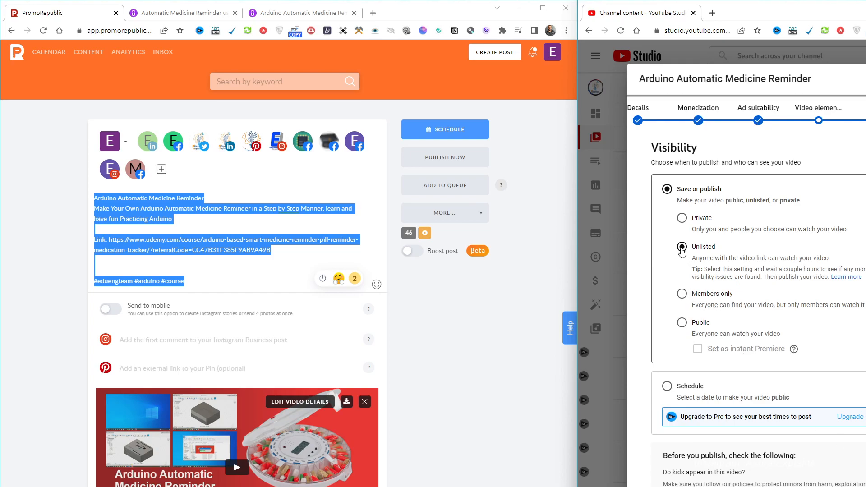
- Schedule the YouTube video to go public on Jun 29, 2022 at 2:00 PM
left_click(670, 385)
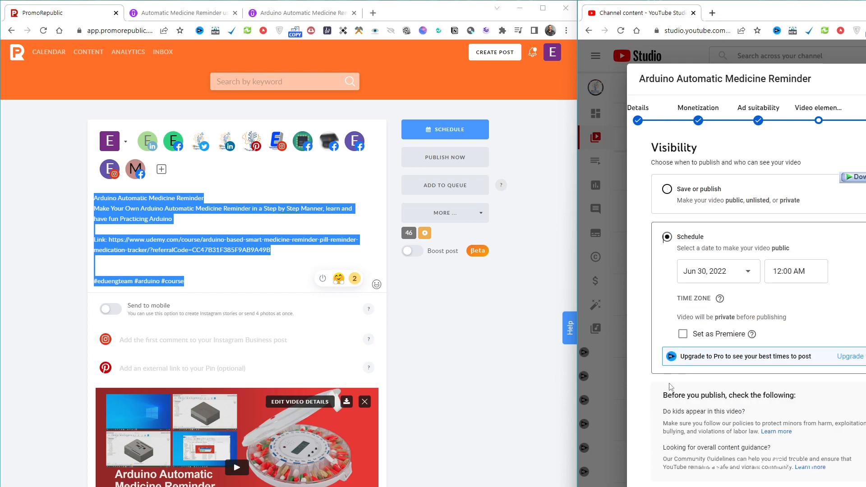
left_click(799, 272)
scroll(803, 360, "down", 10)
scroll(803, 397, "down", 7)
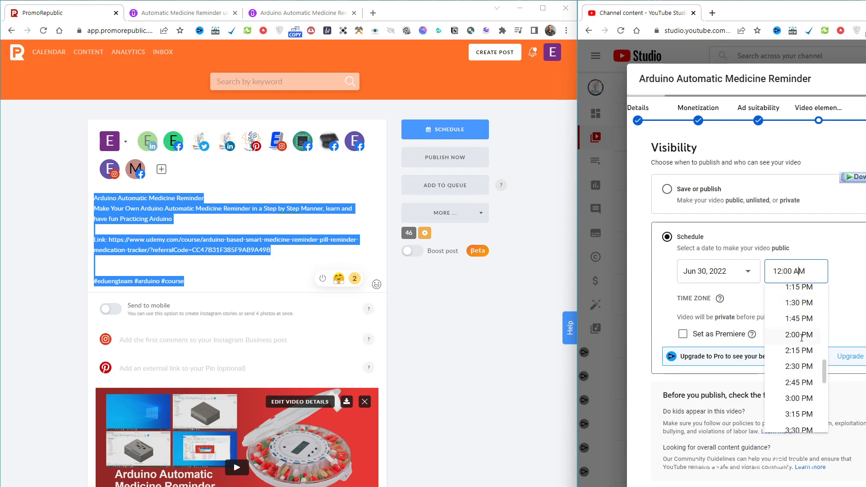
left_click(799, 335)
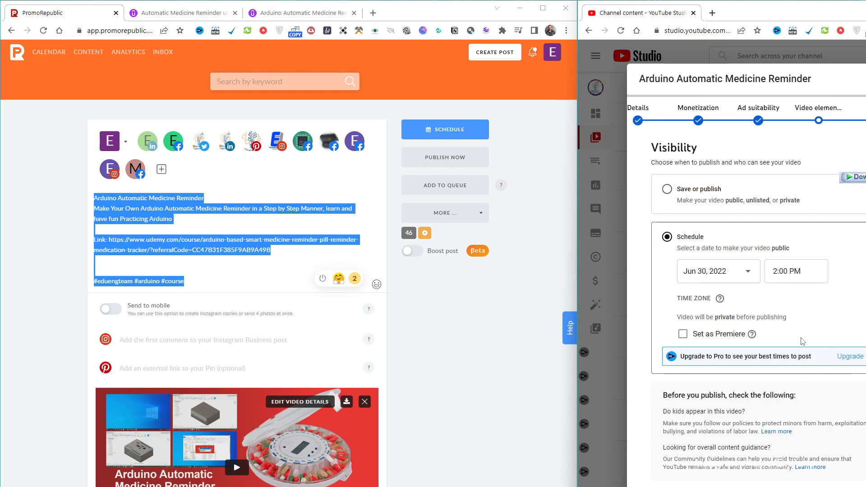
left_click(703, 274)
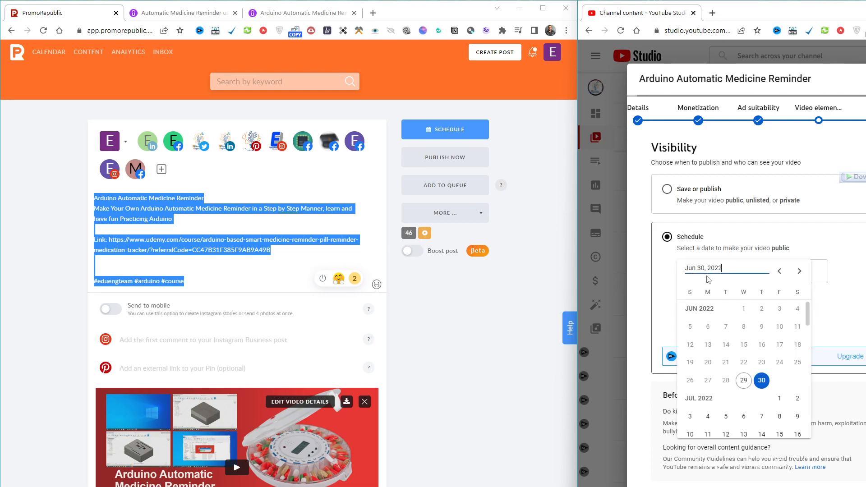
left_click(745, 380)
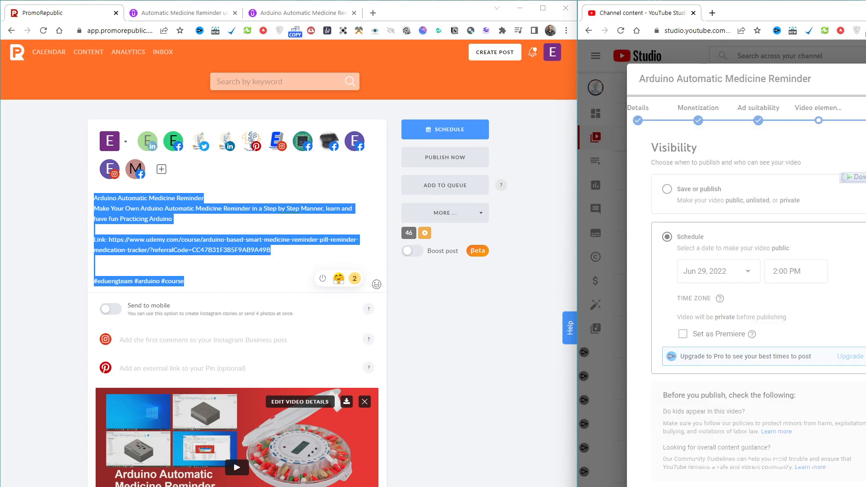
- Switch to PromoRepublic and schedule the post for Wed, Jun 29, 2022 at 2:00 PM
left_click(450, 136)
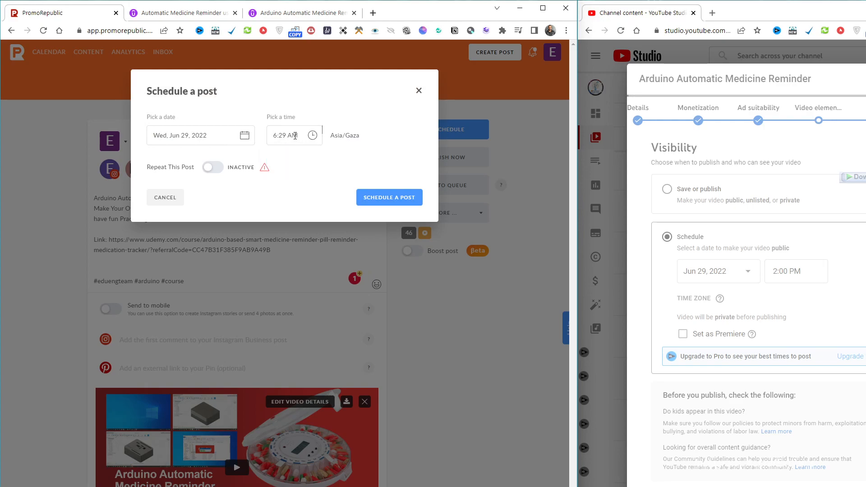
left_click(290, 135)
type("p")
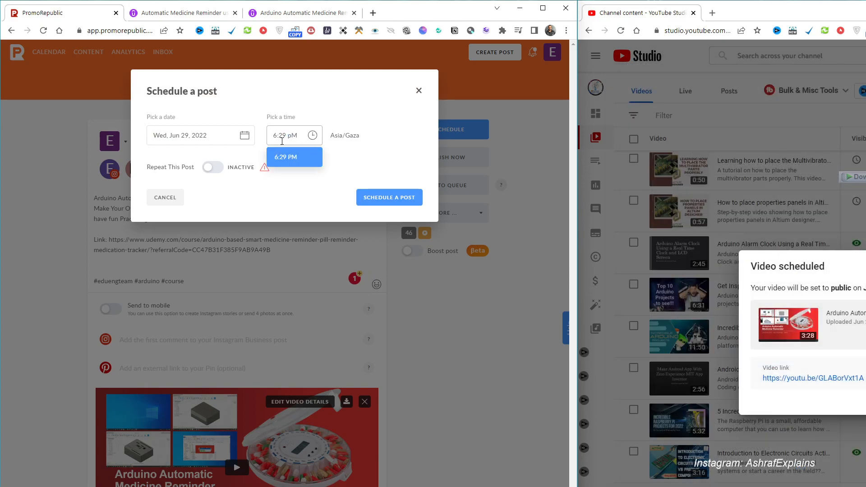
left_click(286, 158)
left_click(273, 136)
left_click(282, 136)
type("00")
left_click(230, 123)
left_click(384, 197)
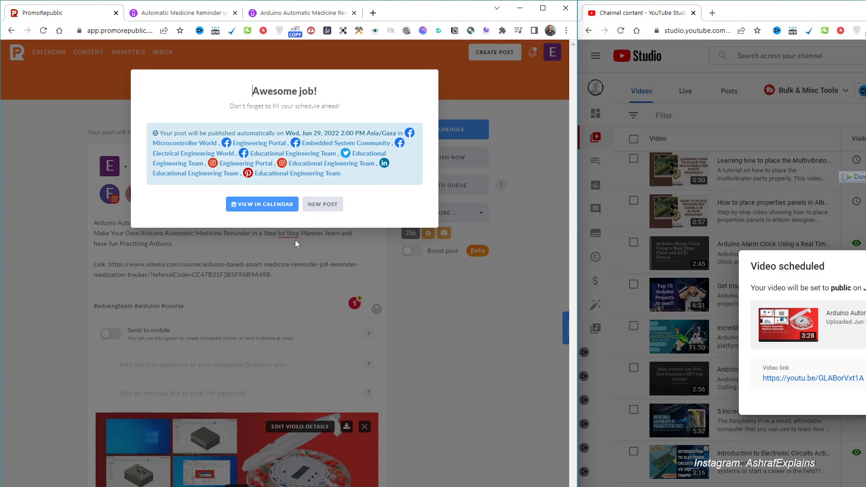
- Return to YouTube Studio and close the video scheduling confirmation
key("alt+Tab")
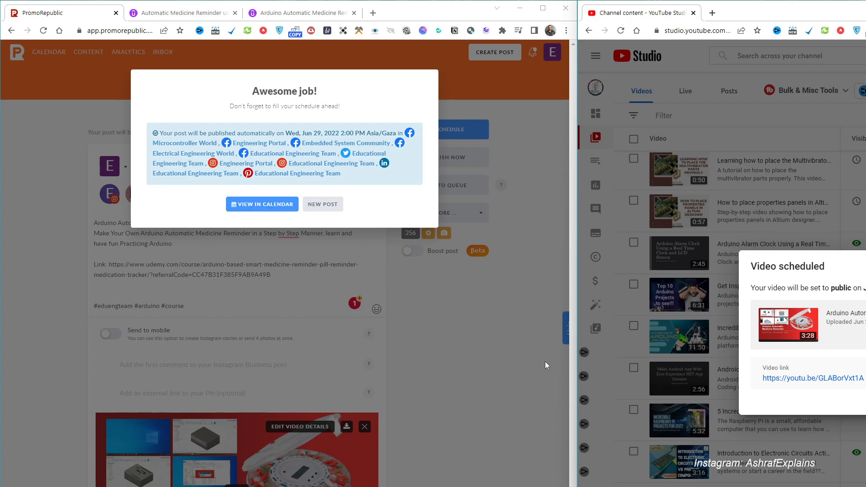
key("Escape")
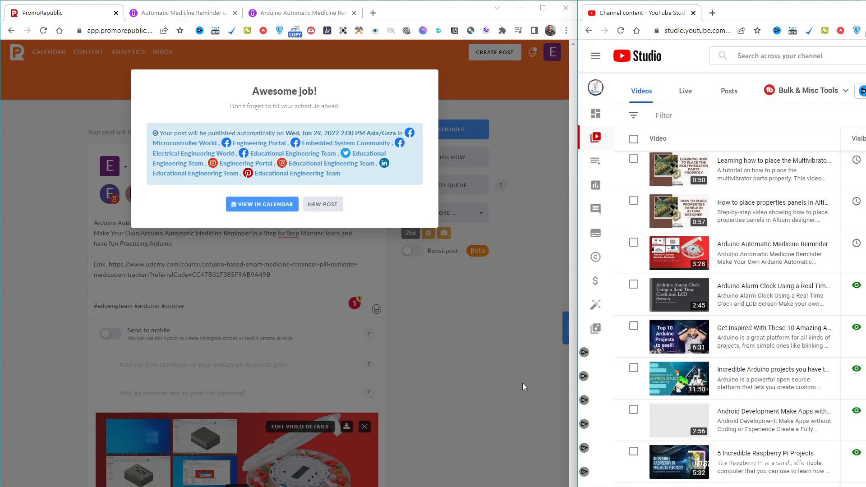